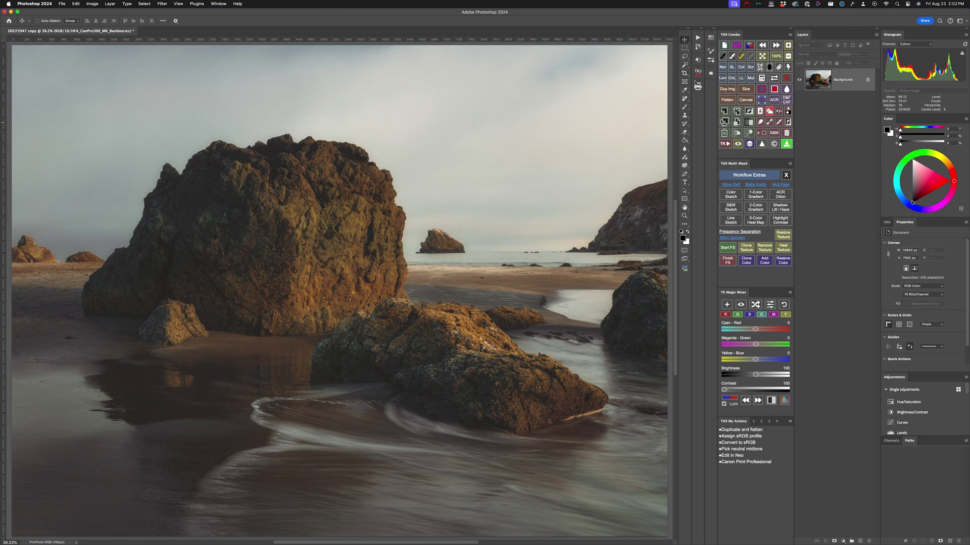
- Open the TK Print panel and dock it with the other panels on the right
left_click(698, 87)
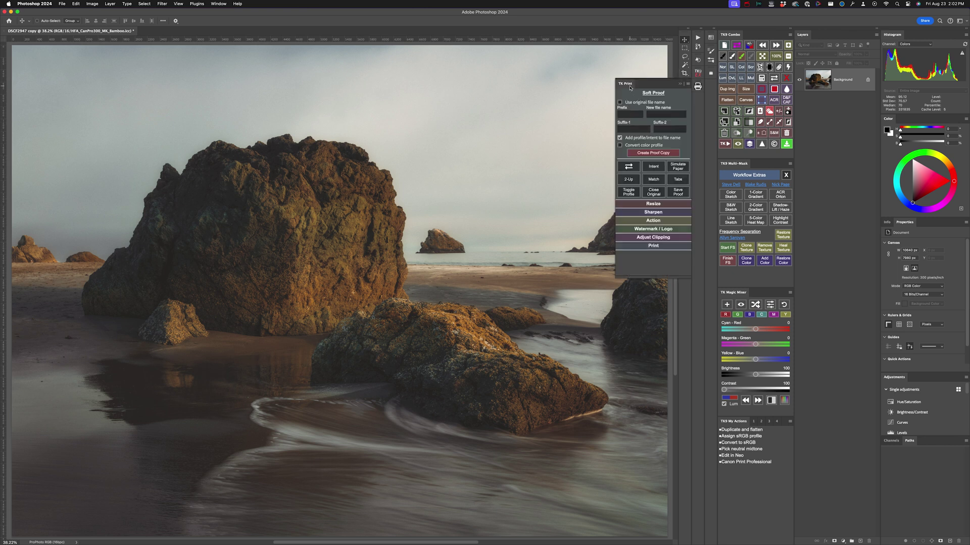
left_click_drag(638, 84, 152, 90)
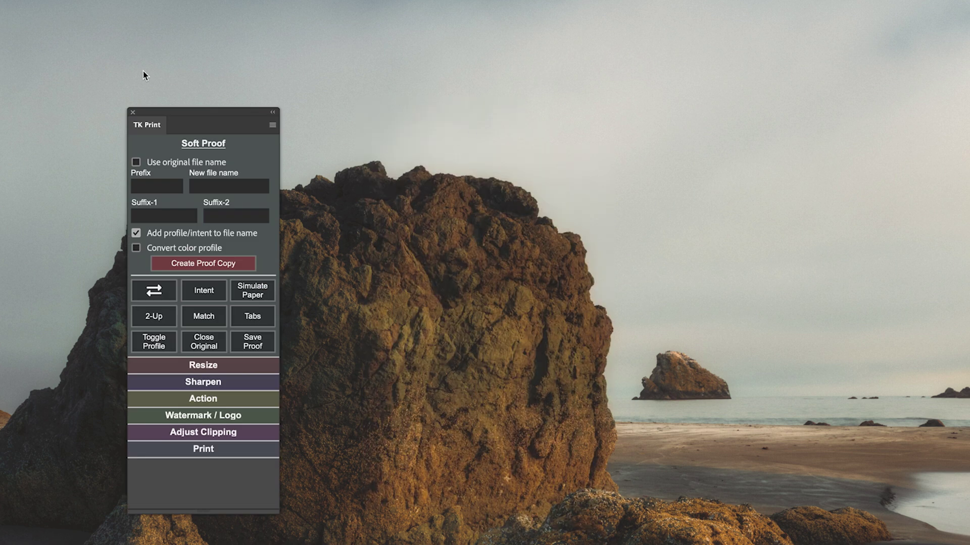
left_click_drag(336, 75, 622, 98)
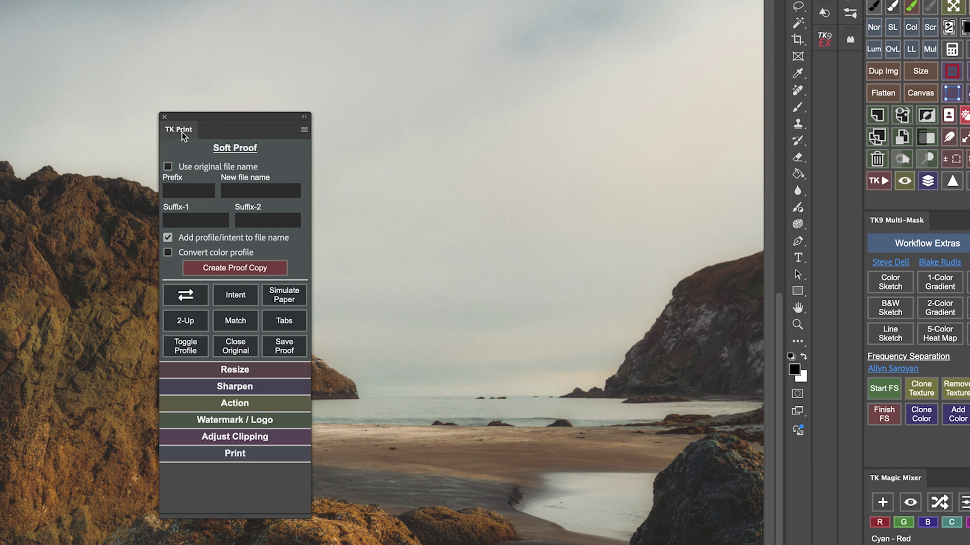
left_click_drag(179, 132, 825, 74)
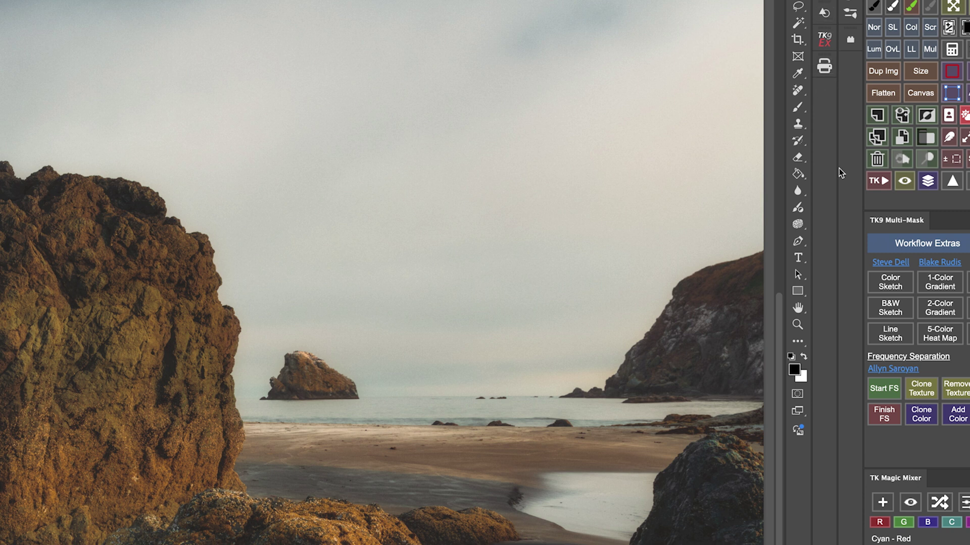
- Expand the docked TK Print panel so its Soft Proof options show
left_click(824, 66)
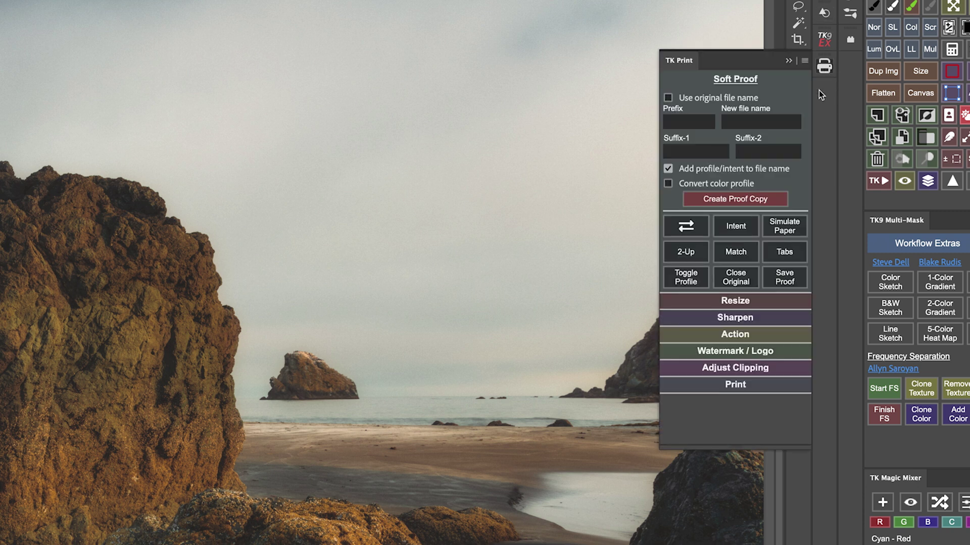
left_click(825, 68)
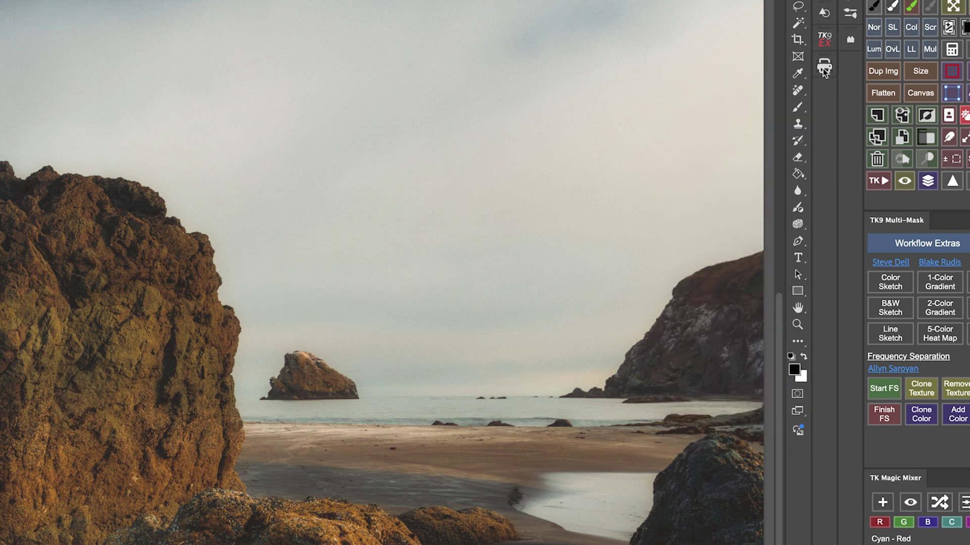
left_click(825, 68)
left_click(825, 68)
left_click(824, 67)
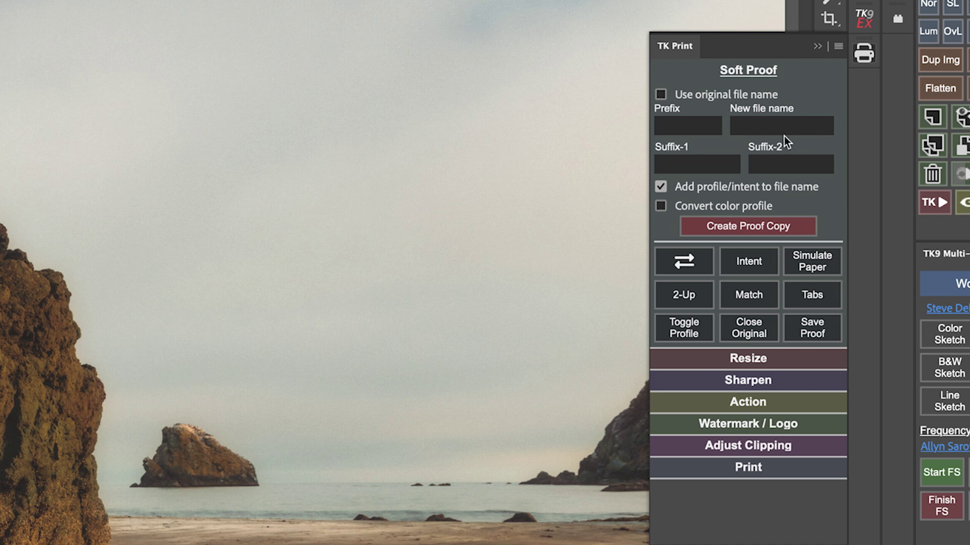
left_click(785, 359)
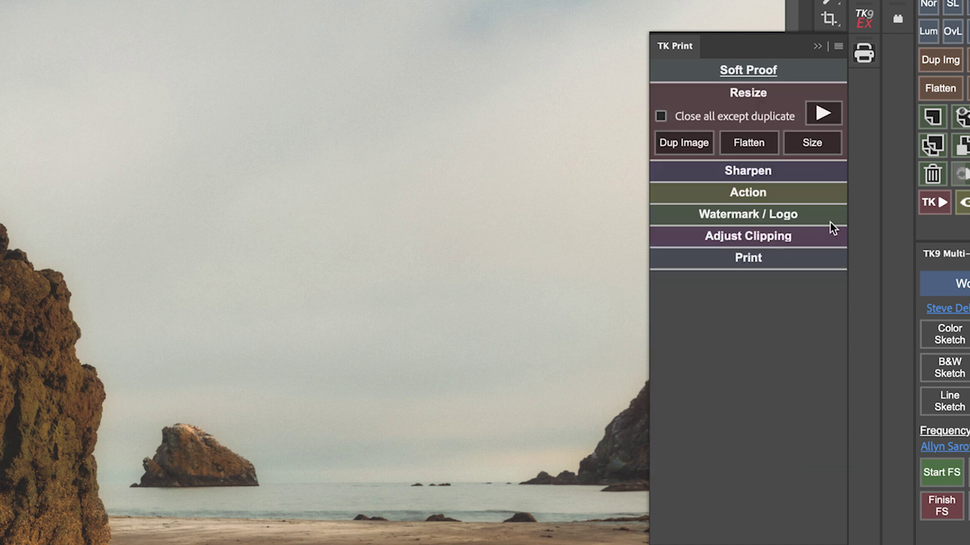
left_click(783, 175)
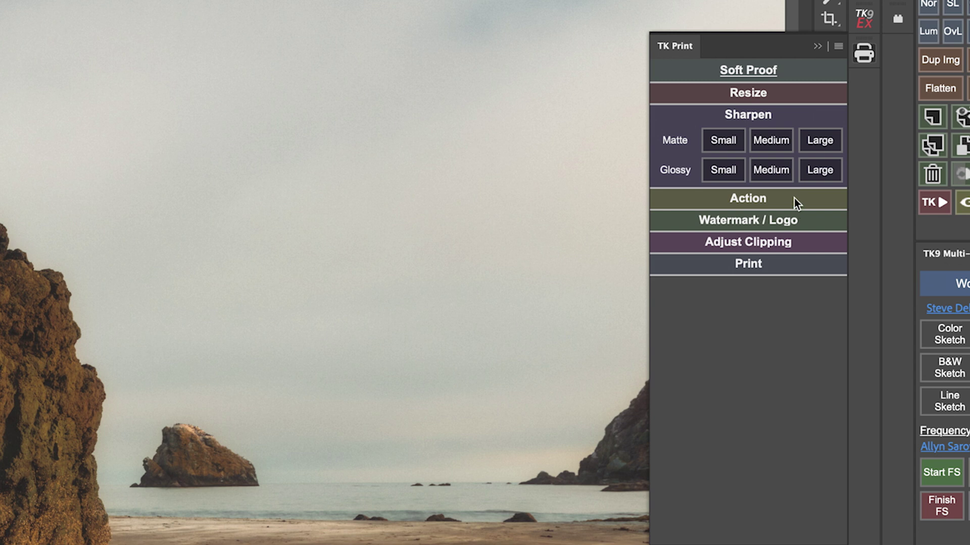
left_click(794, 198)
left_click(810, 207)
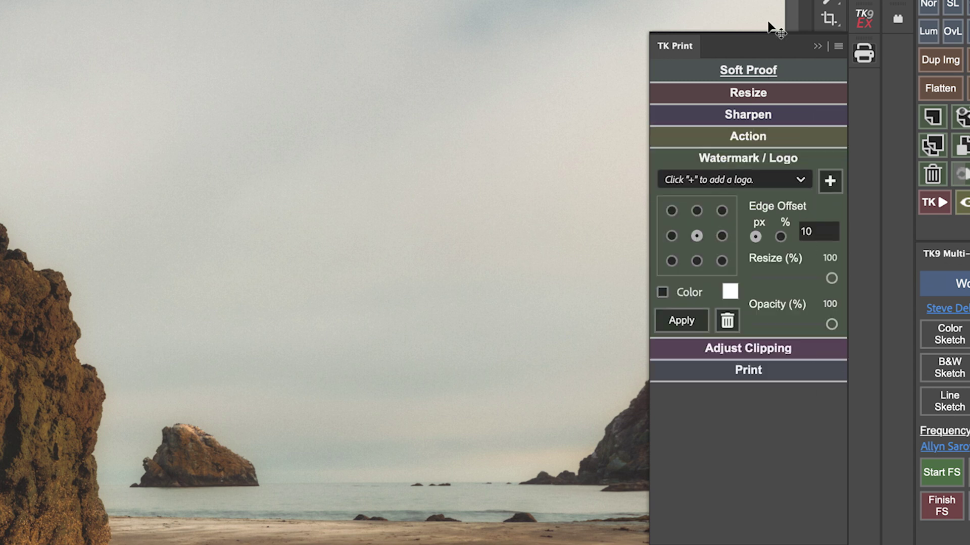
left_click(793, 65)
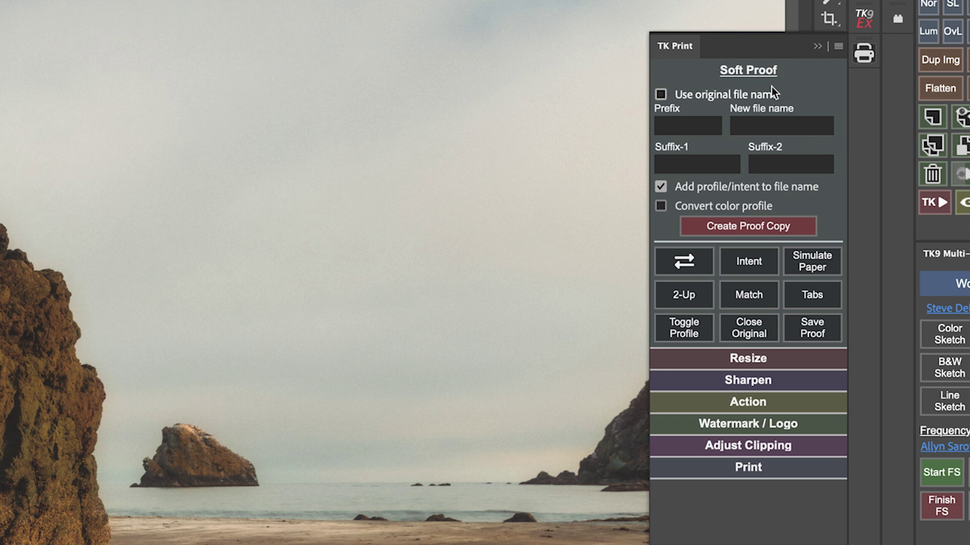
- Start a proof copy with HFA_CanPro300_MK_Hemp-Hanf.icc as the device to simulate
left_click(766, 224)
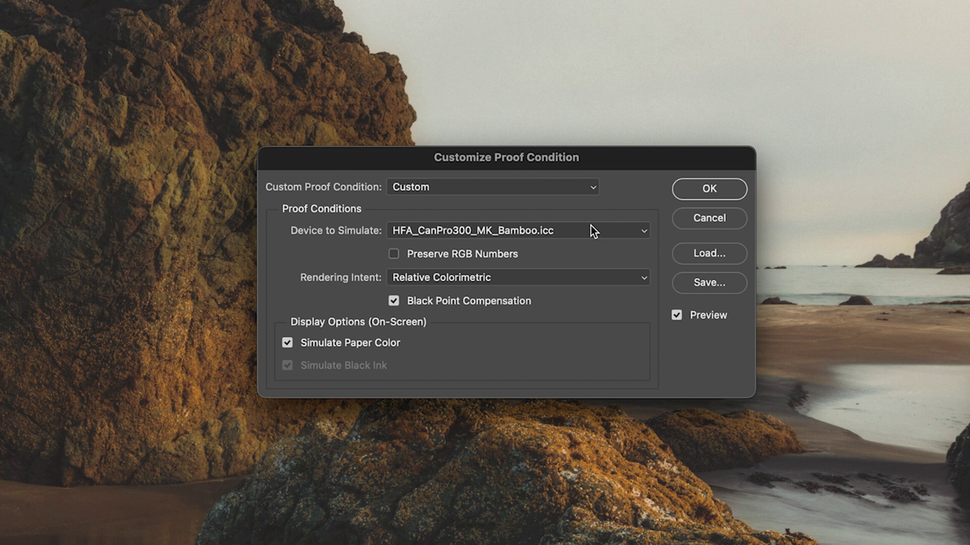
left_click(423, 232)
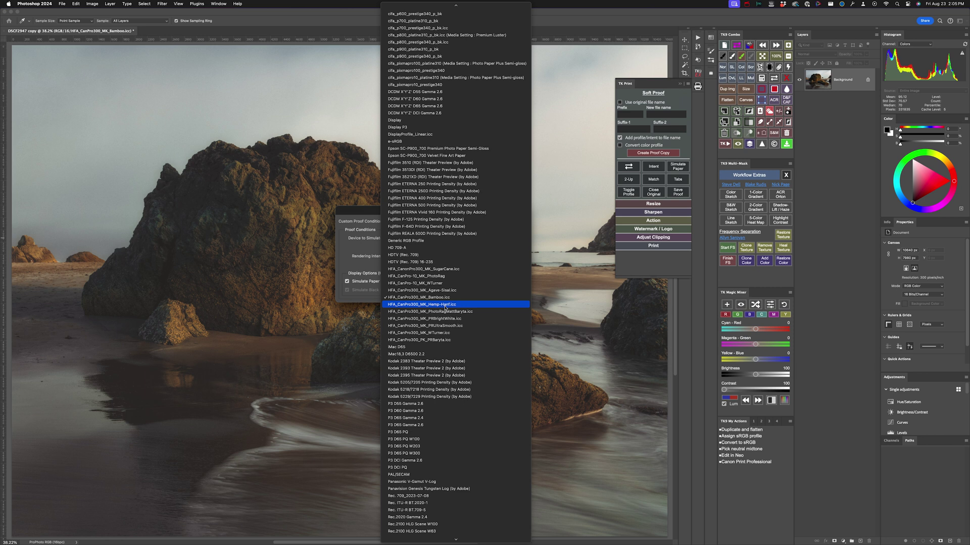
left_click(437, 304)
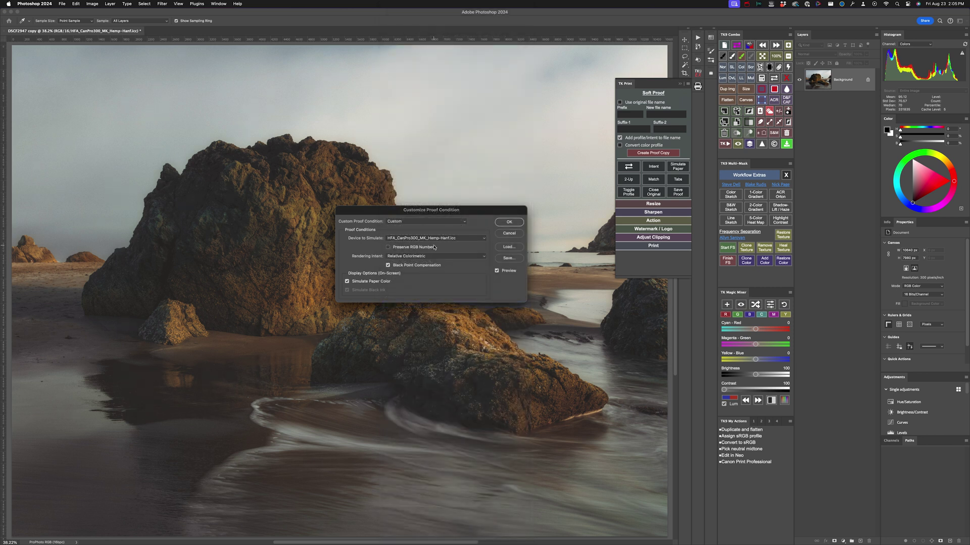
left_click(462, 240)
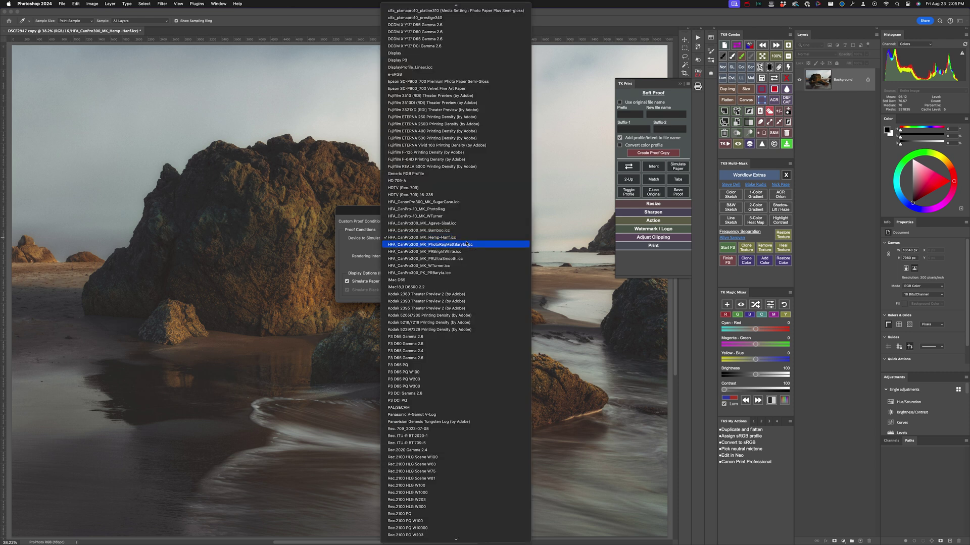
left_click(460, 237)
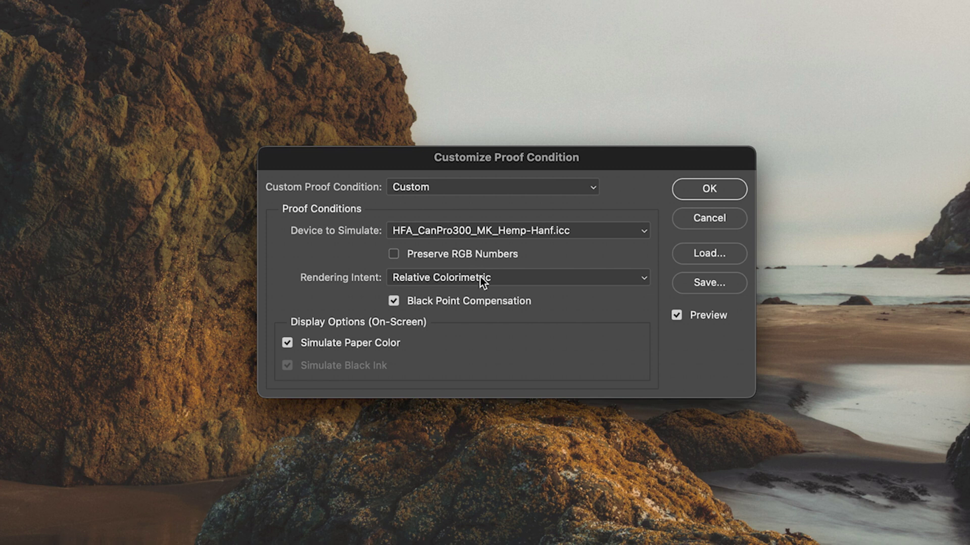
left_click(525, 277)
left_click(525, 242)
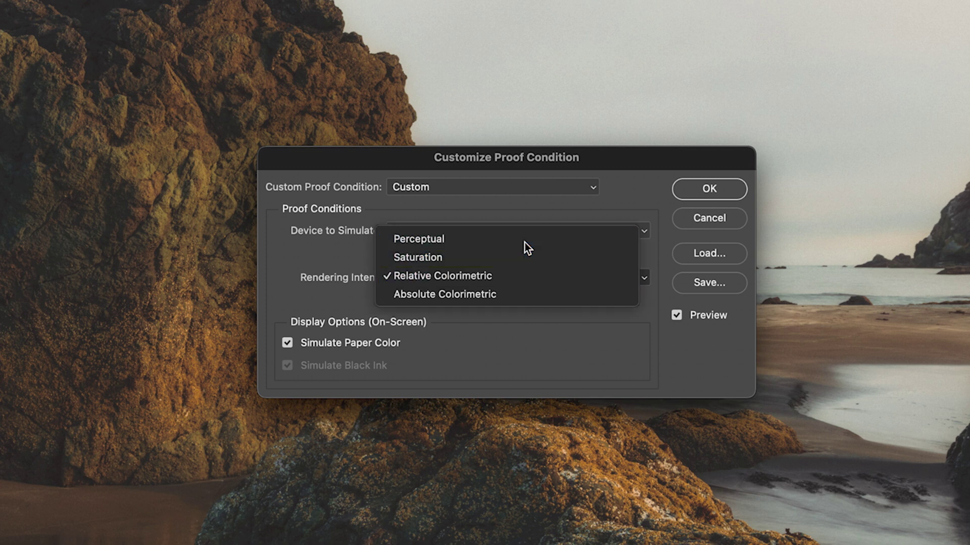
left_click(508, 276)
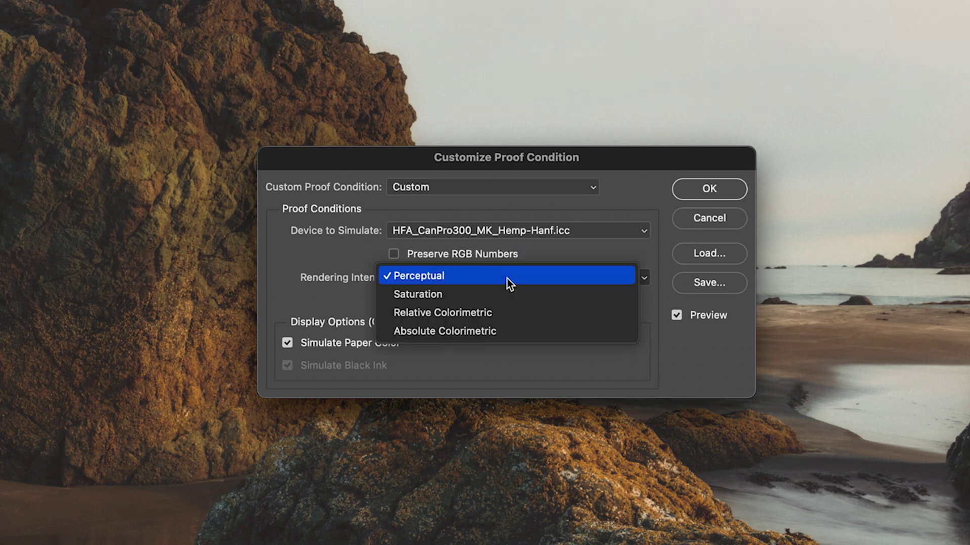
left_click(510, 314)
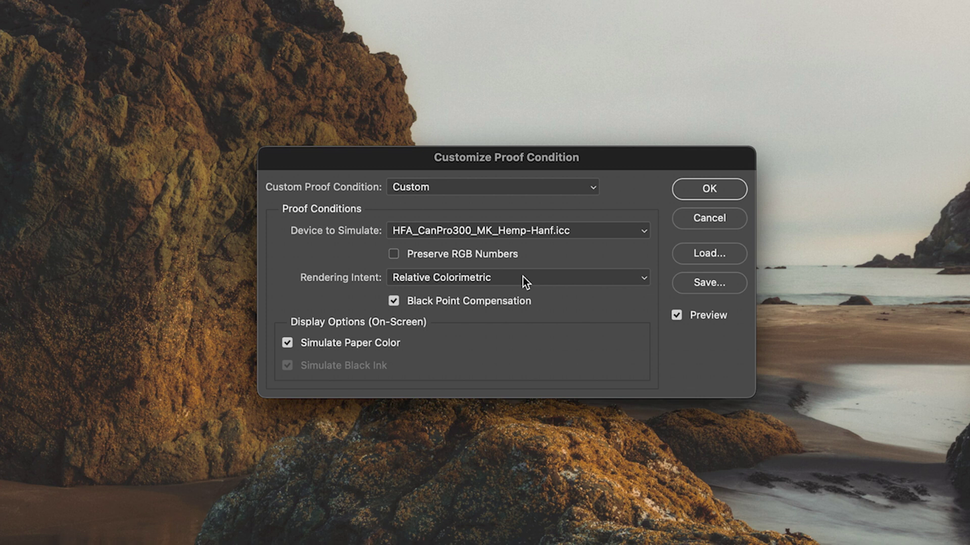
key("Up")
key("Up")
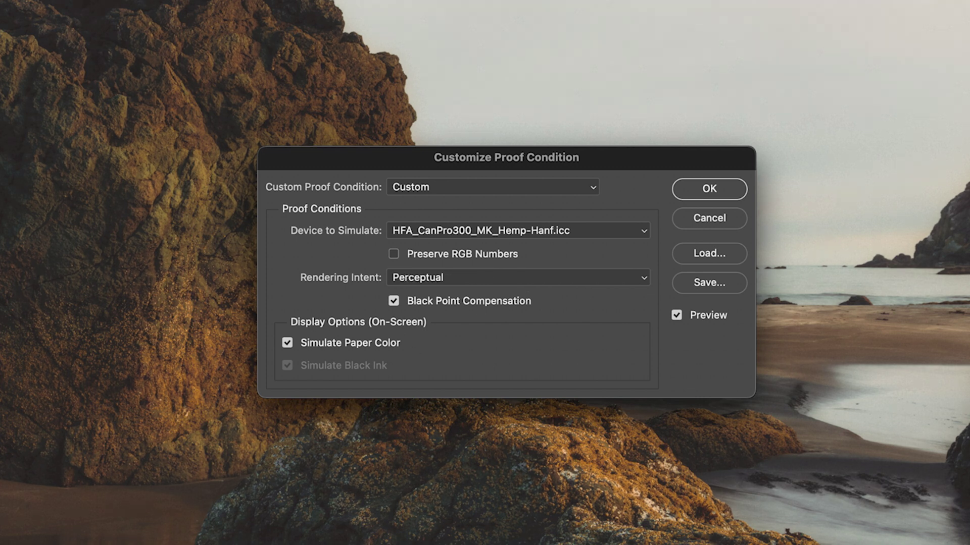
left_click(493, 283)
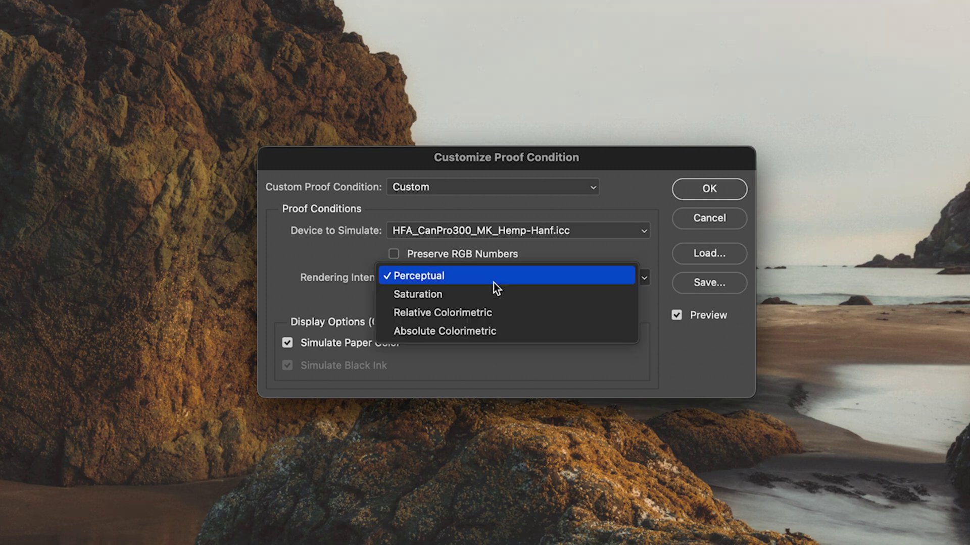
left_click(499, 316)
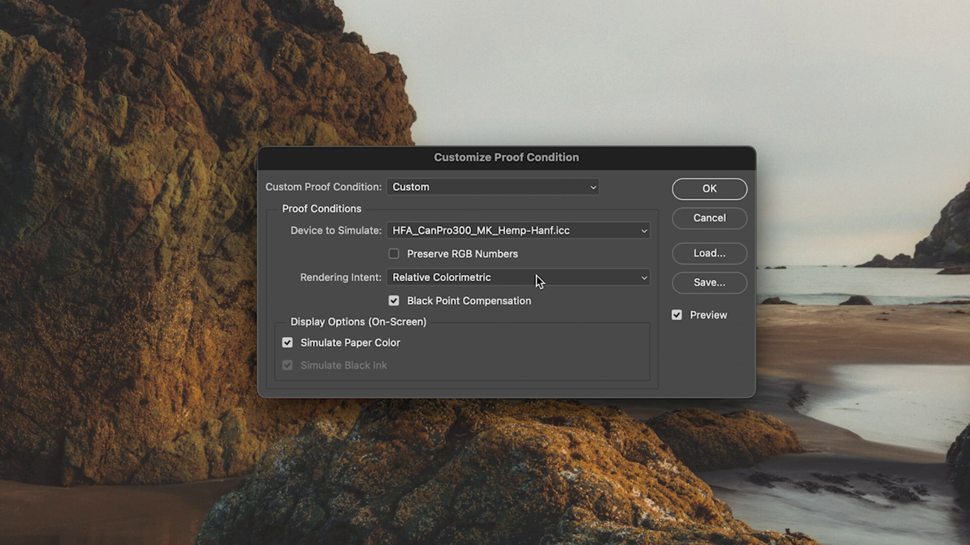
- Flip Black Point Compensation off and on repeatedly to compare shadows, ending with it checked
left_click(426, 300)
left_click(426, 301)
left_click(426, 301)
left_click(426, 301)
left_click(426, 301)
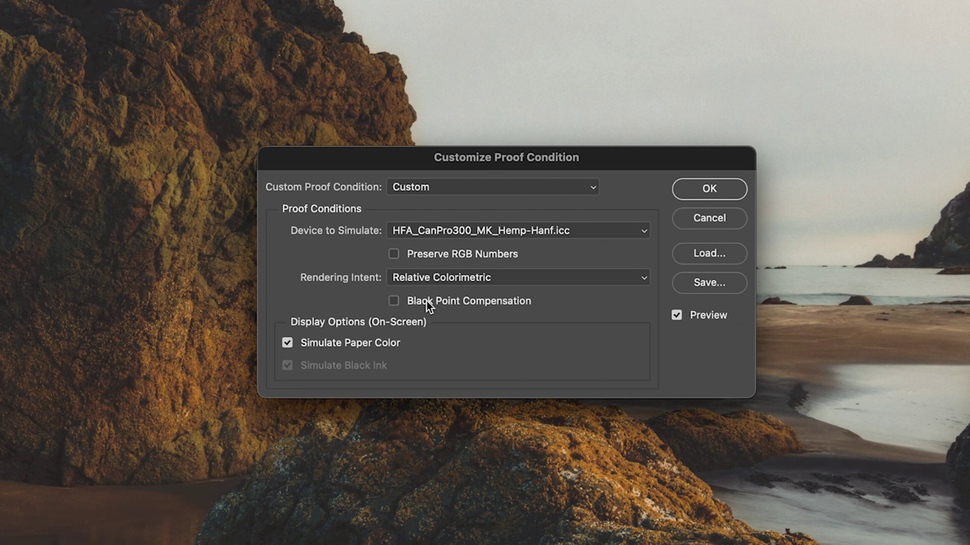
left_click(426, 299)
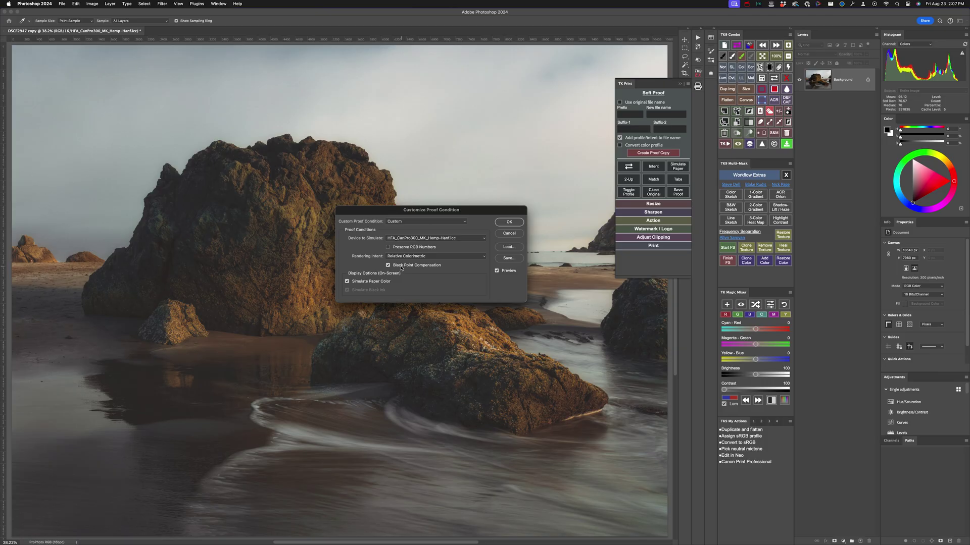
left_click(424, 306)
left_click(400, 266)
left_click(399, 266)
left_click(400, 266)
left_click(401, 267)
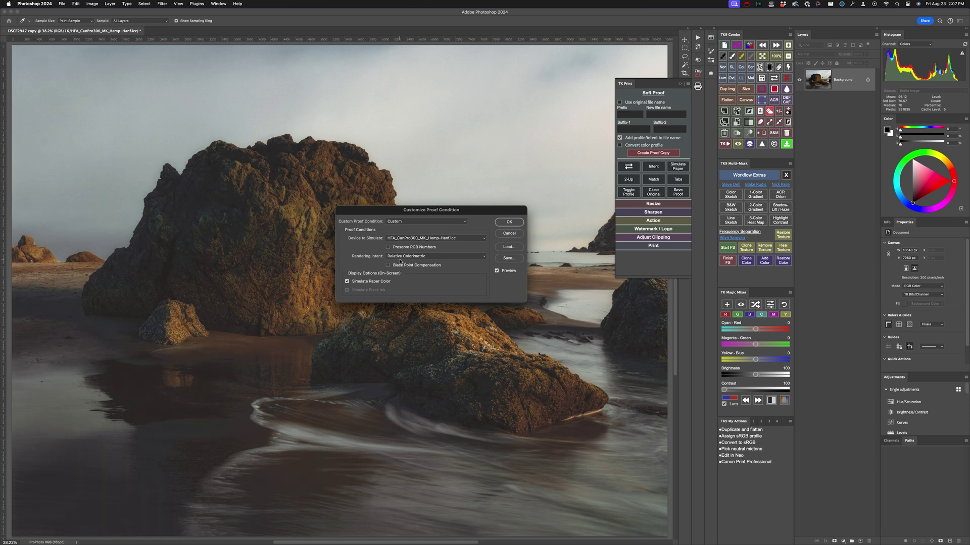
left_click(403, 267)
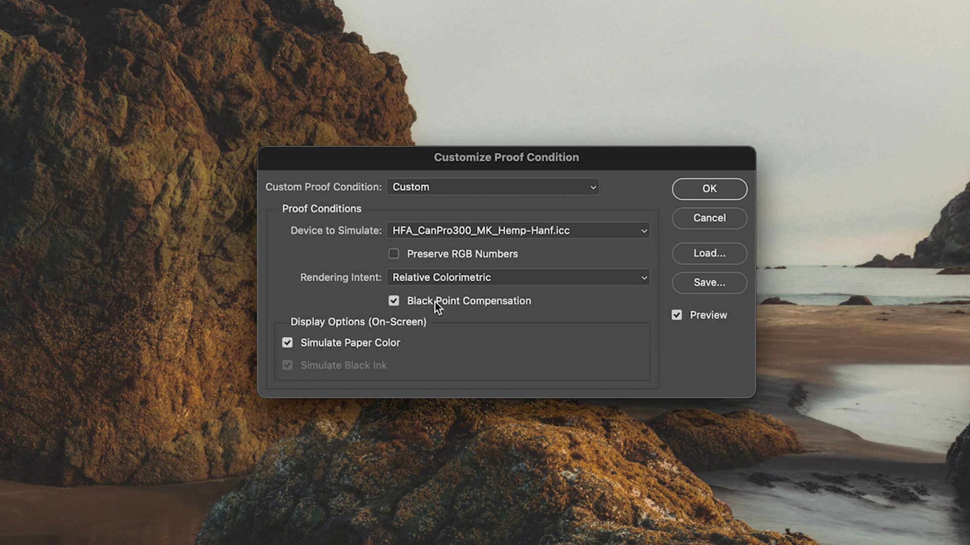
- Compare with and without Simulate Paper Color, leave it checked, and accept to create the proof copy
left_click(324, 345)
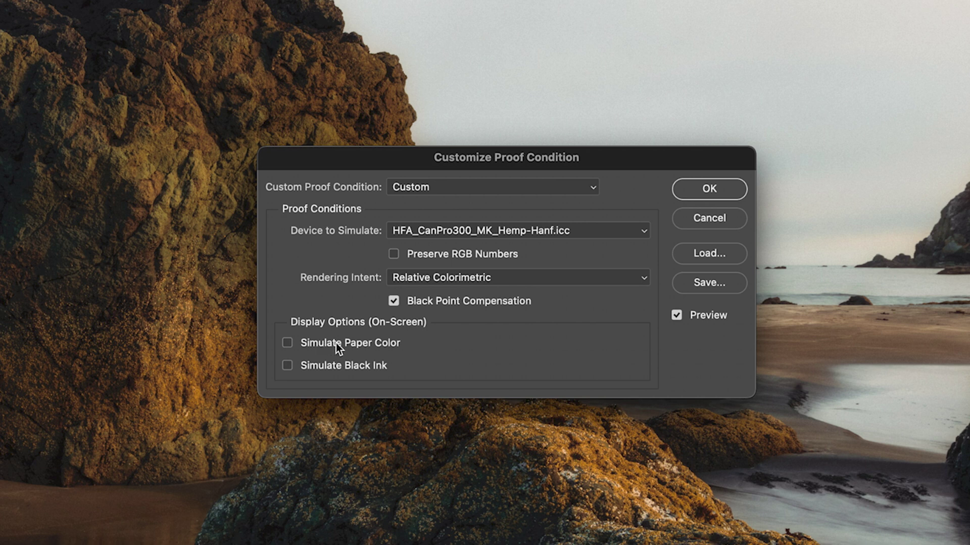
left_click(337, 348)
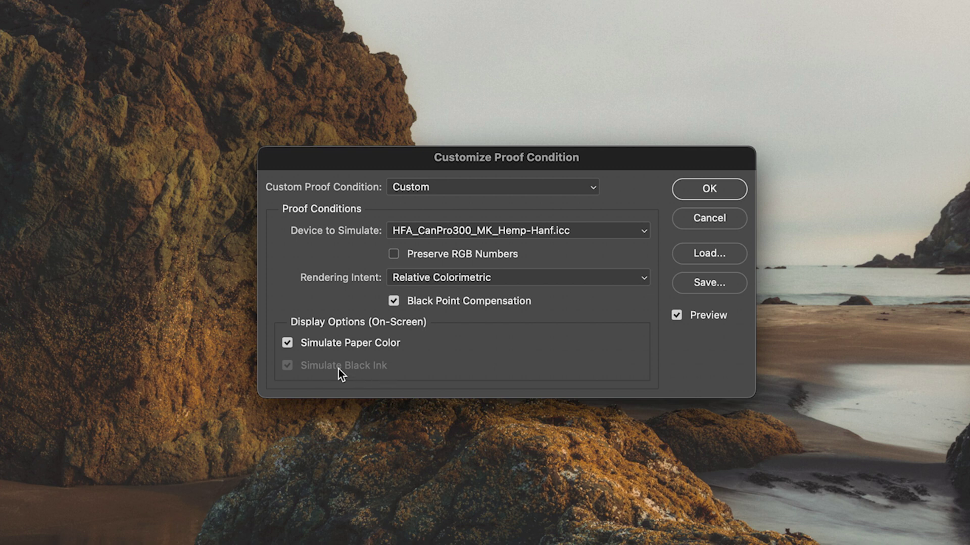
left_click(357, 343)
left_click(358, 343)
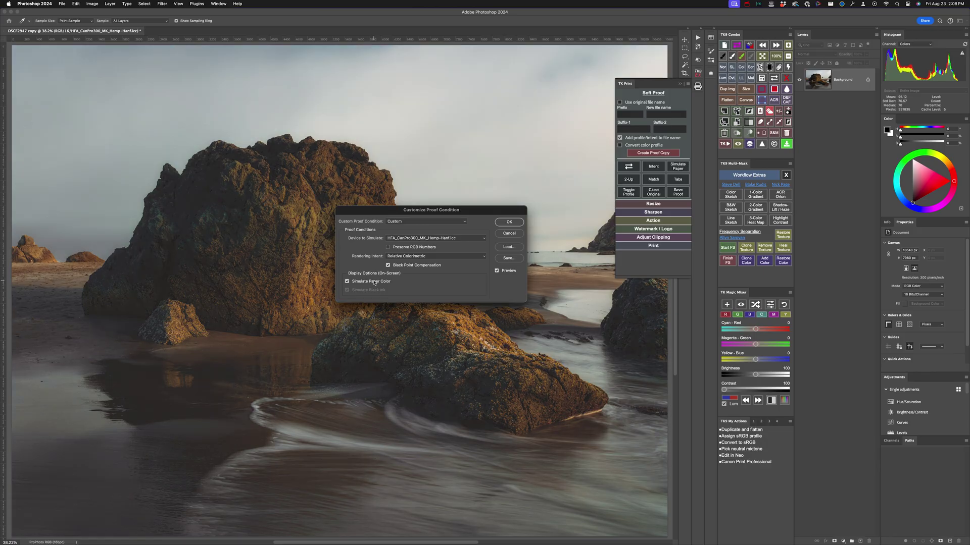
left_click(374, 282)
left_click(374, 282)
left_click(500, 223)
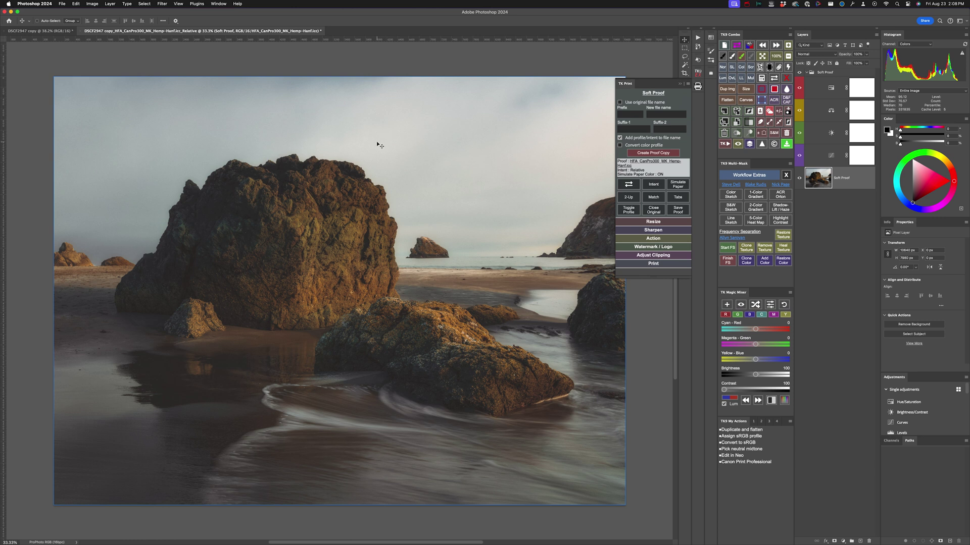
scroll(377, 141, "up", 2)
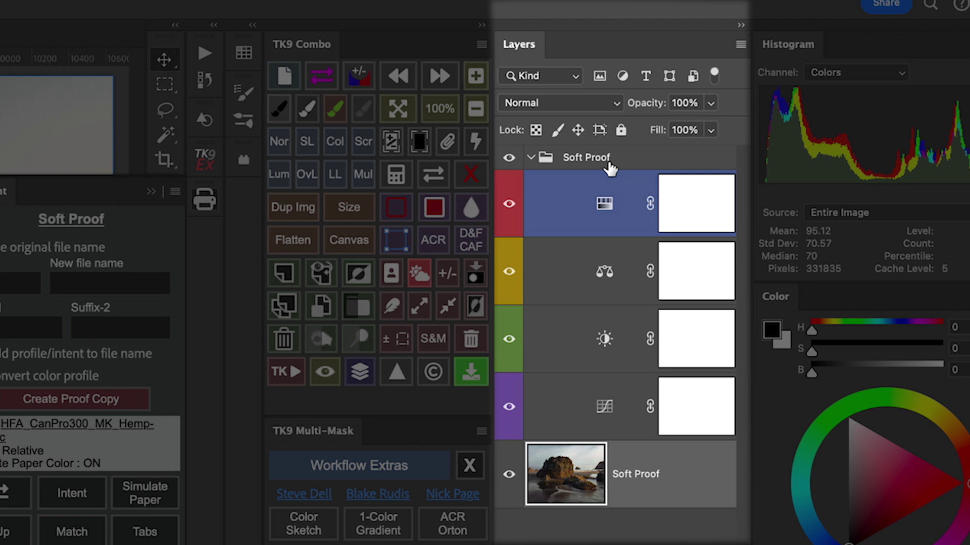
left_click(833, 74)
left_click(613, 399)
left_click(626, 272)
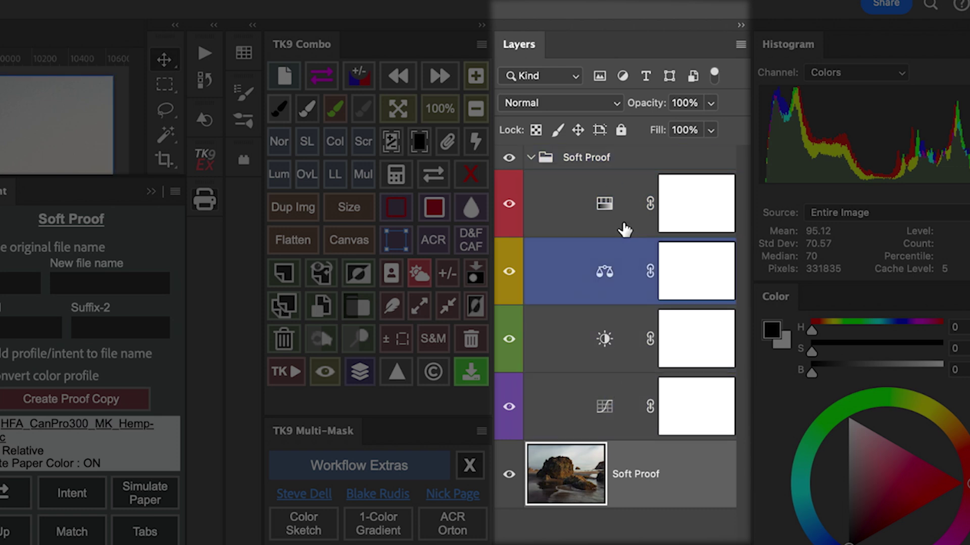
left_click(623, 212)
left_click(614, 343)
left_click(612, 404)
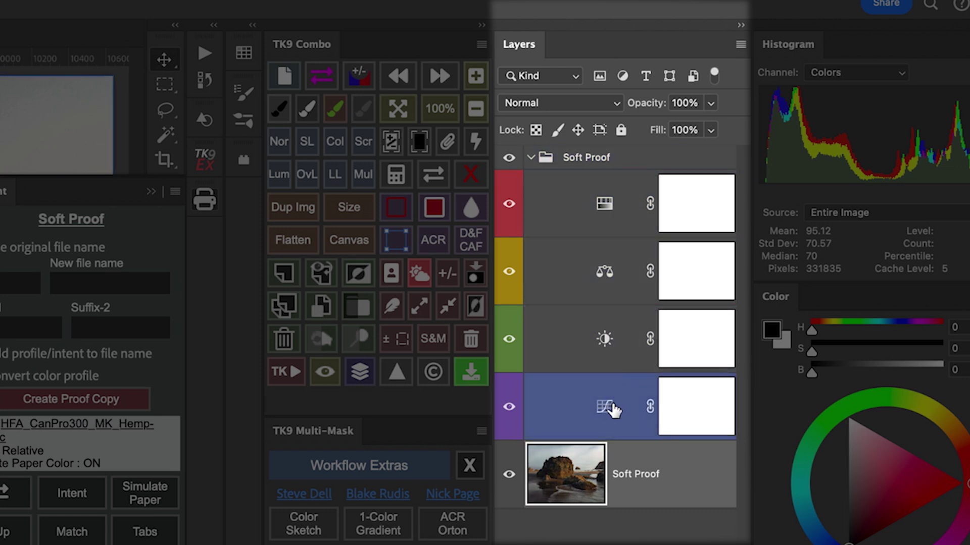
left_click(606, 201)
left_click(606, 272)
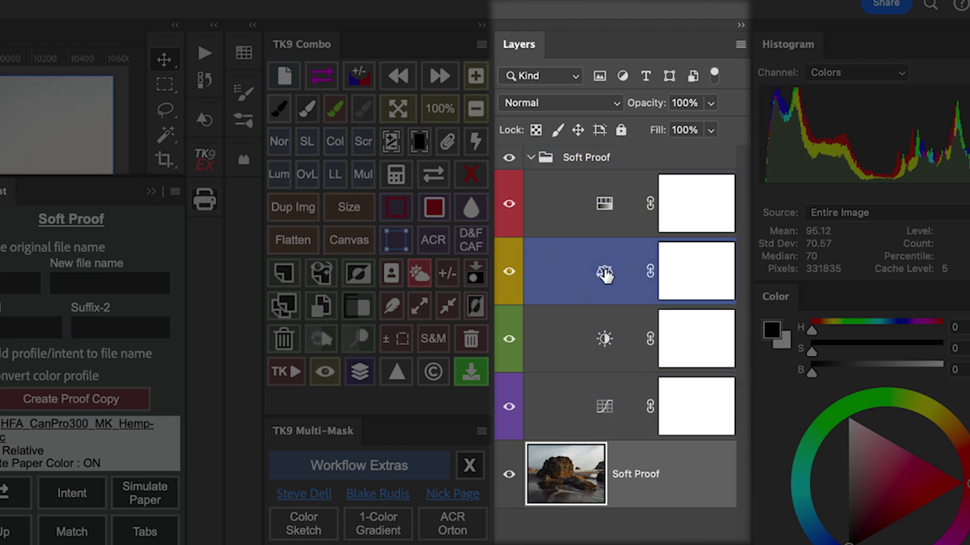
left_click(604, 272)
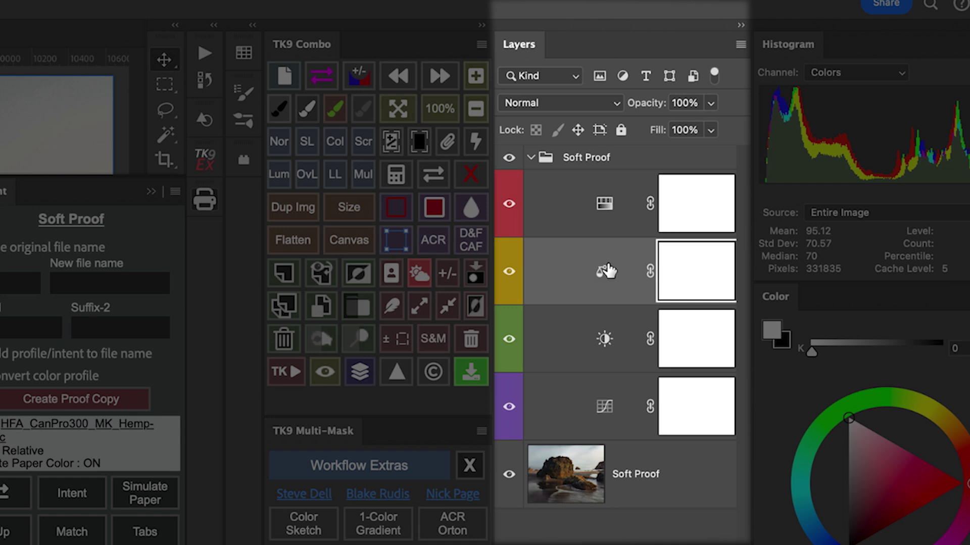
left_click(608, 337)
left_click(604, 403)
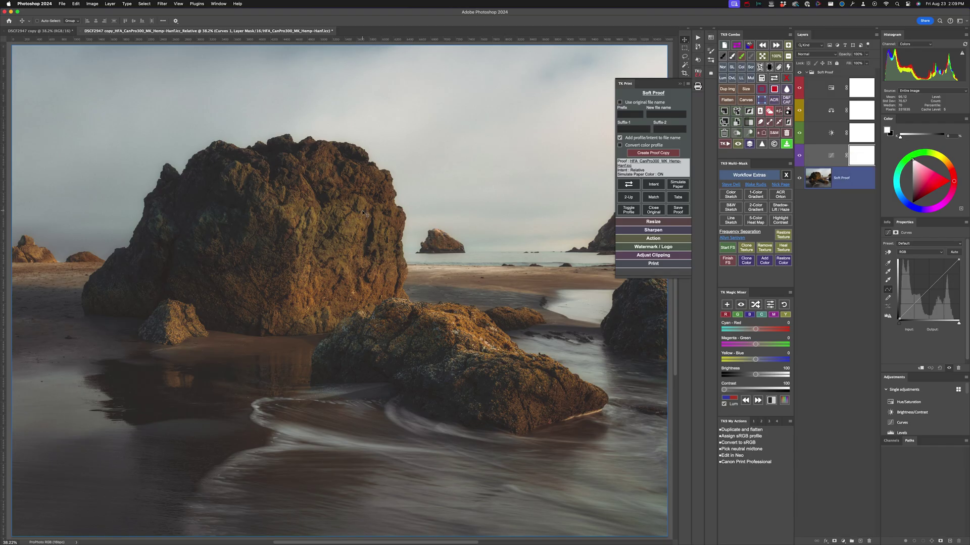
- Toggle Proof Colors off and on, then raise the Brightness/Contrast layer's brightness to 5
key("super+y")
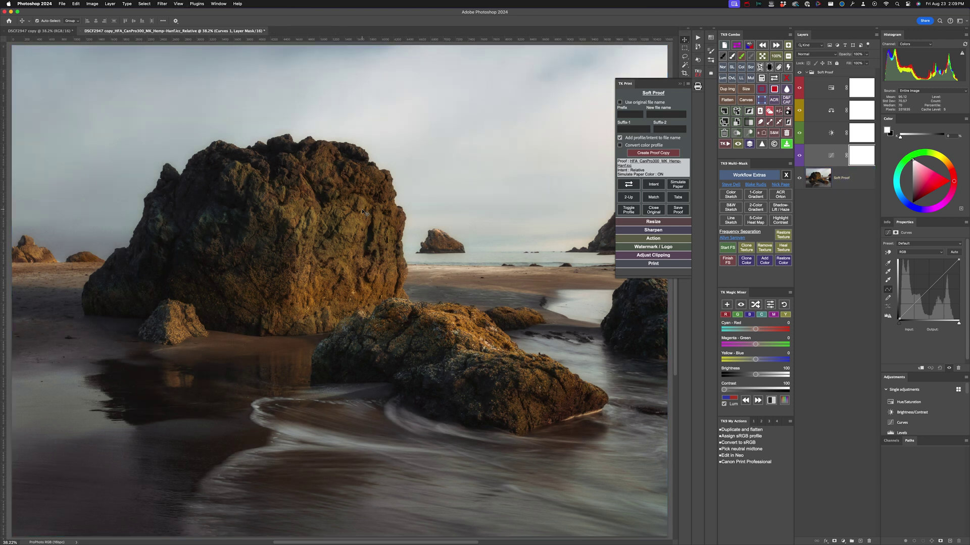
key("super+y")
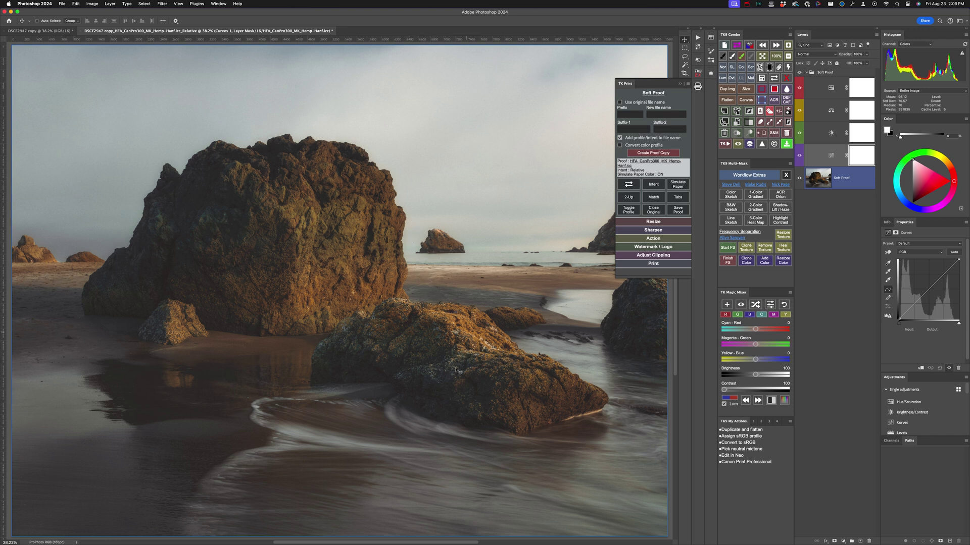
left_click(756, 202)
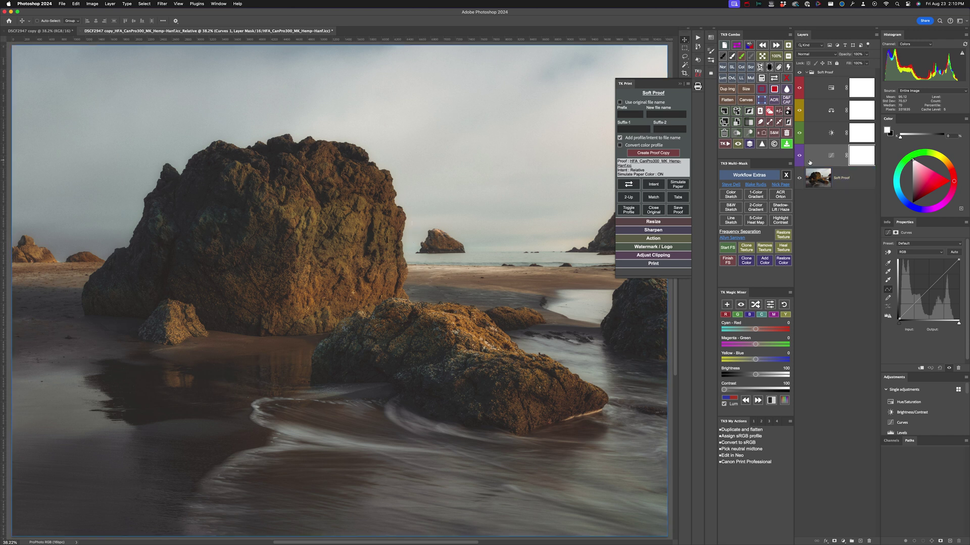
left_click(831, 136)
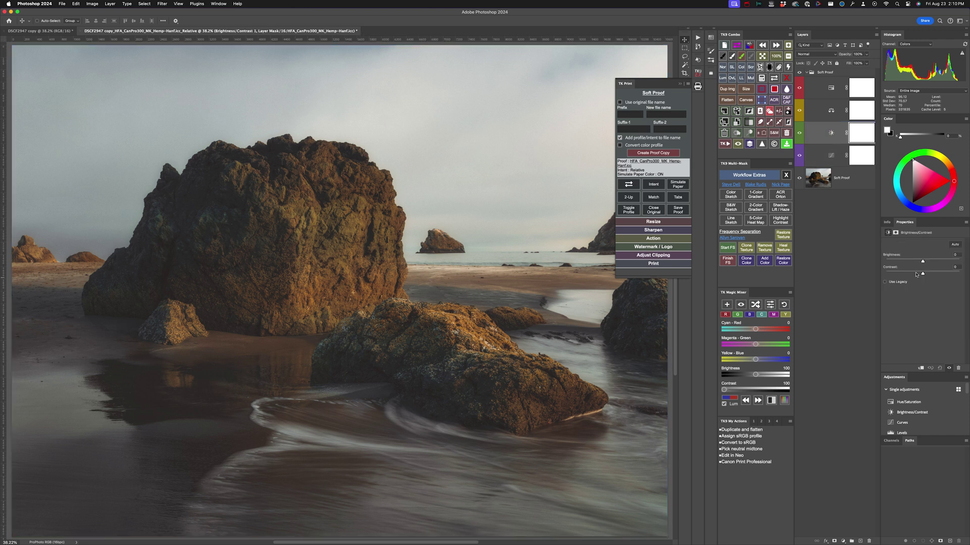
left_click_drag(923, 261, 925, 262)
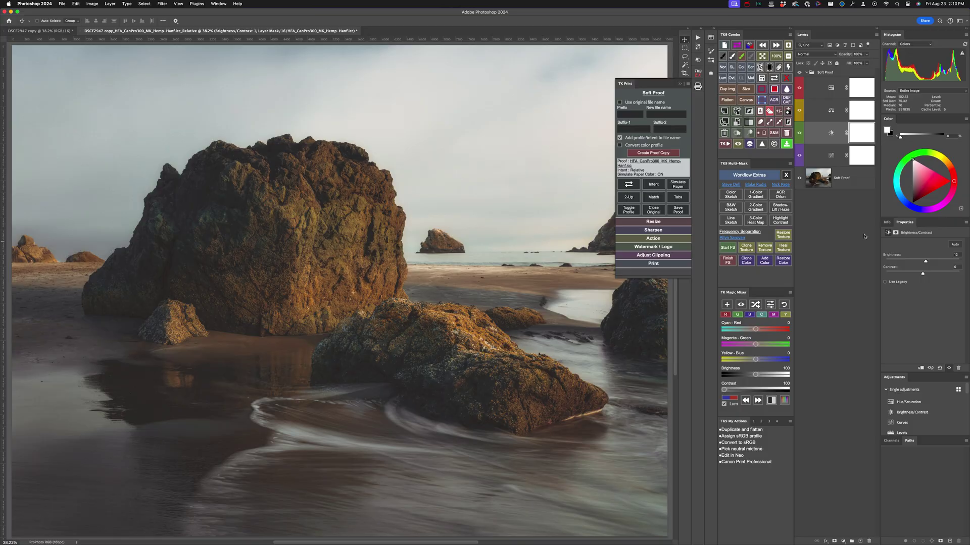
- Switch between the original and proof views several times, ending on the proof
left_click(628, 184)
left_click(628, 185)
left_click(628, 184)
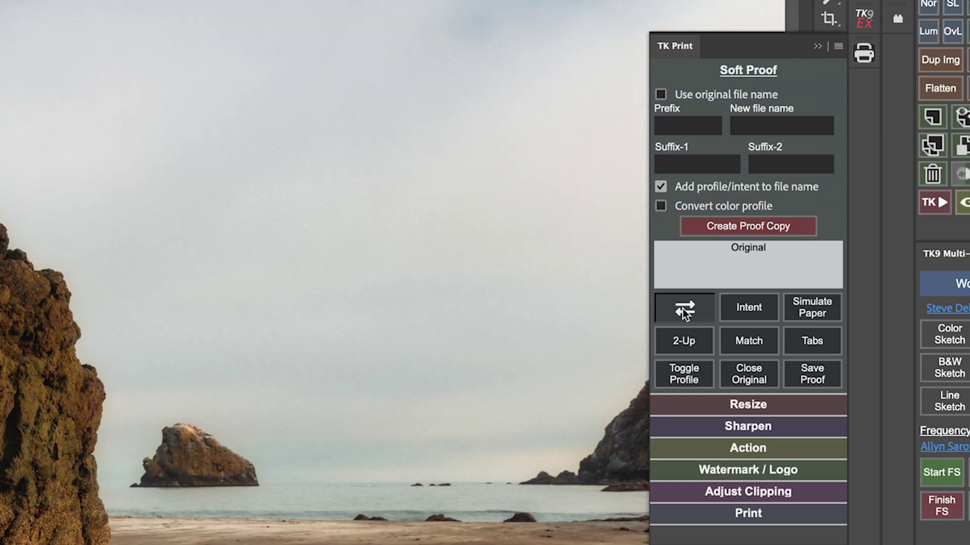
left_click(683, 308)
left_click(683, 308)
left_click(683, 308)
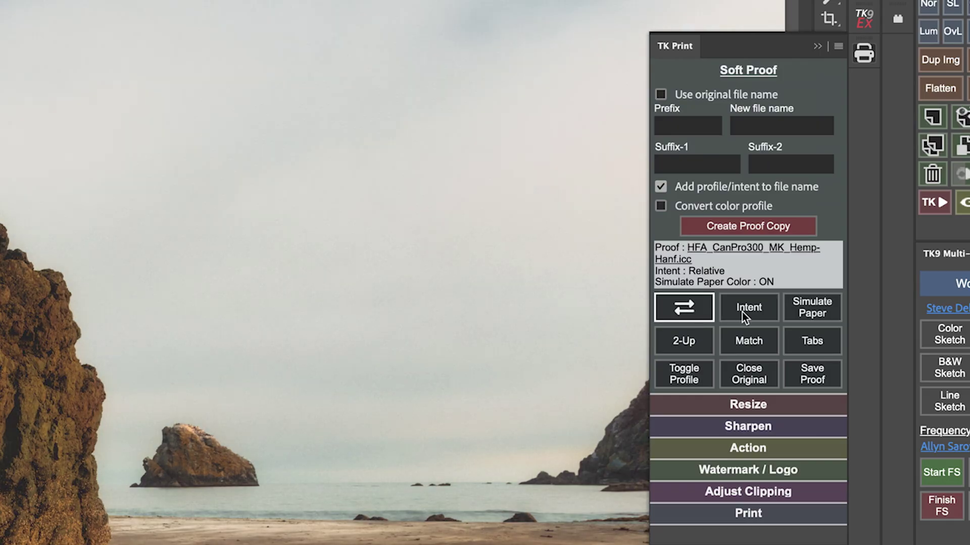
- Compare Perceptual and Relative rendering intents, settling back on Relative
left_click(755, 312)
left_click(754, 312)
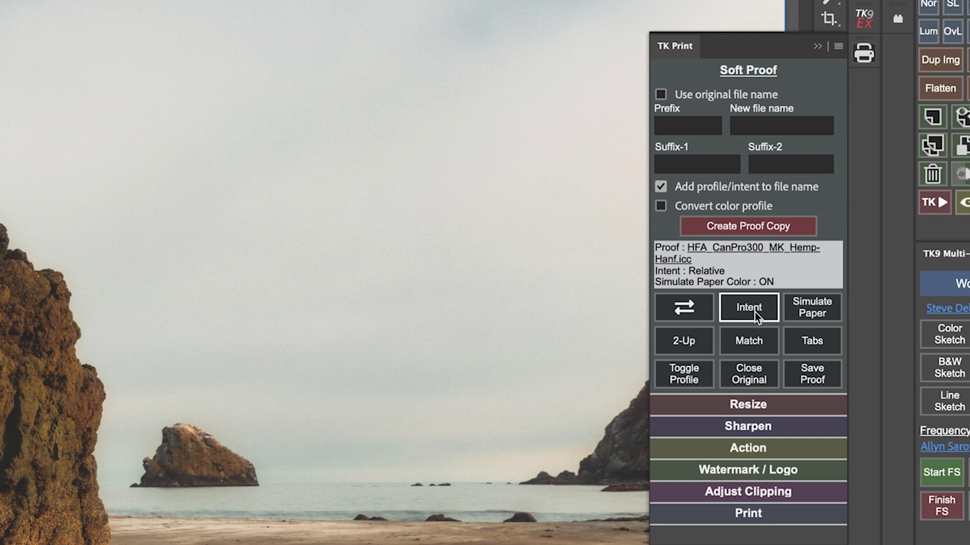
left_click(754, 312)
left_click(755, 312)
left_click(754, 312)
left_click(754, 313)
- Compare paper colour simulation off and on, leave it on, and show original and proof 2-Up
left_click(808, 310)
left_click(806, 311)
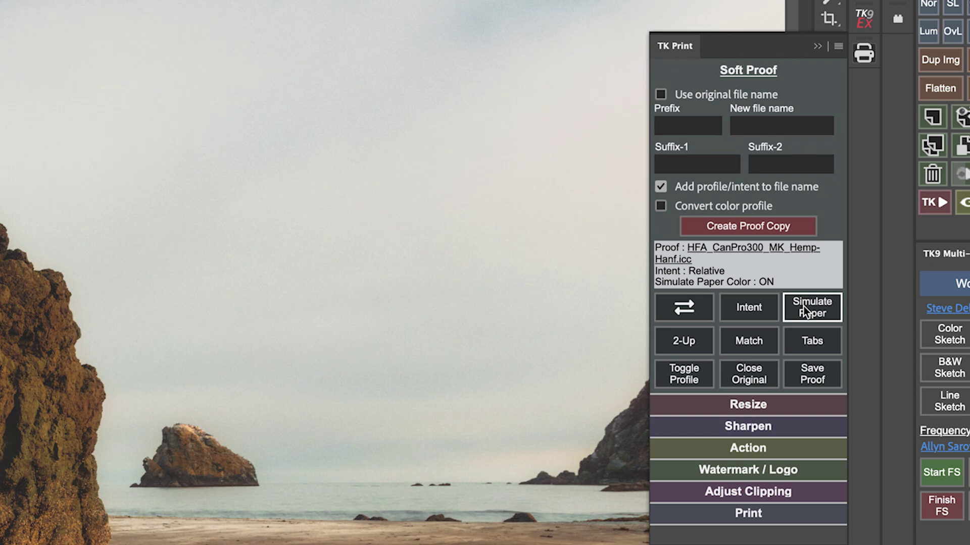
left_click(807, 307)
left_click(818, 310)
left_click(677, 344)
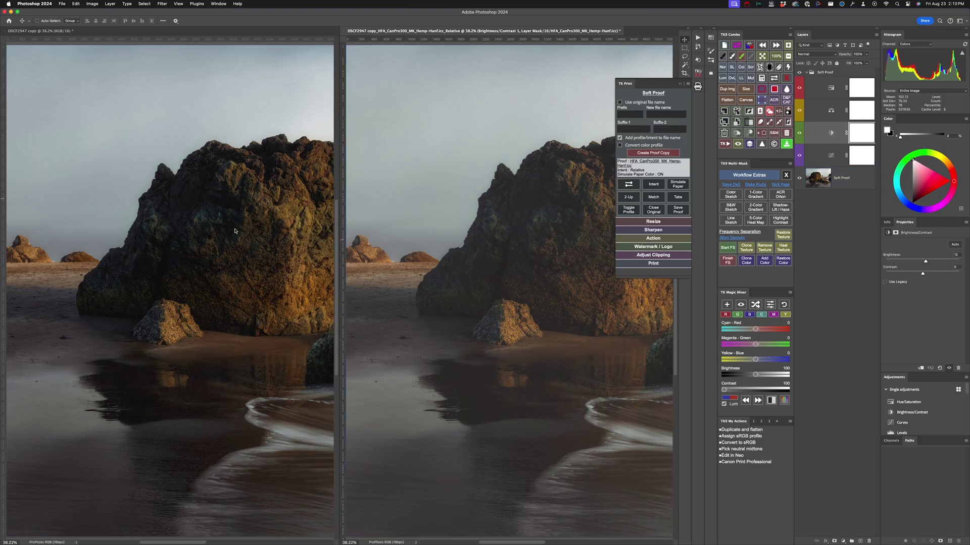
- Zoom the proof to 66.7% on the rock and sea stack, match the original, then return to tabs
left_click_drag(233, 230, 244, 210)
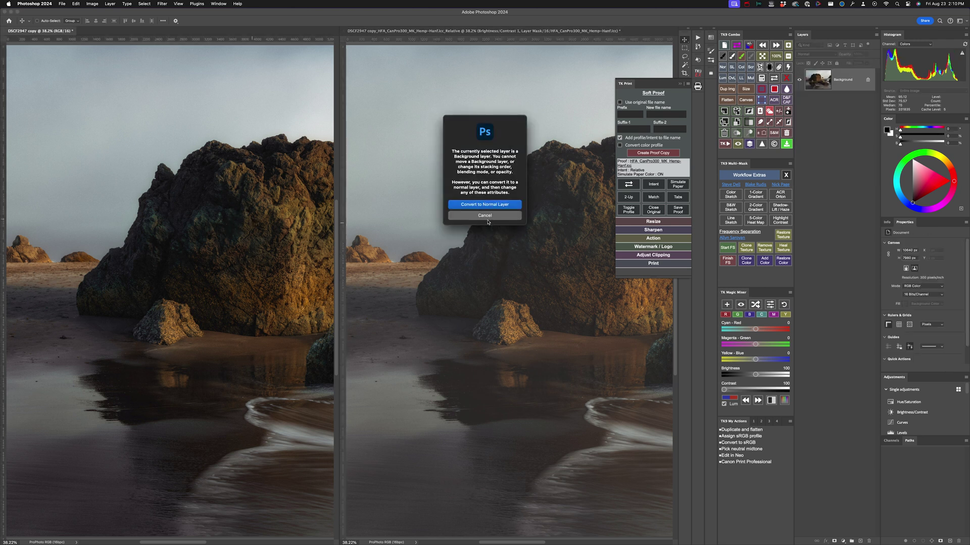
left_click(486, 217)
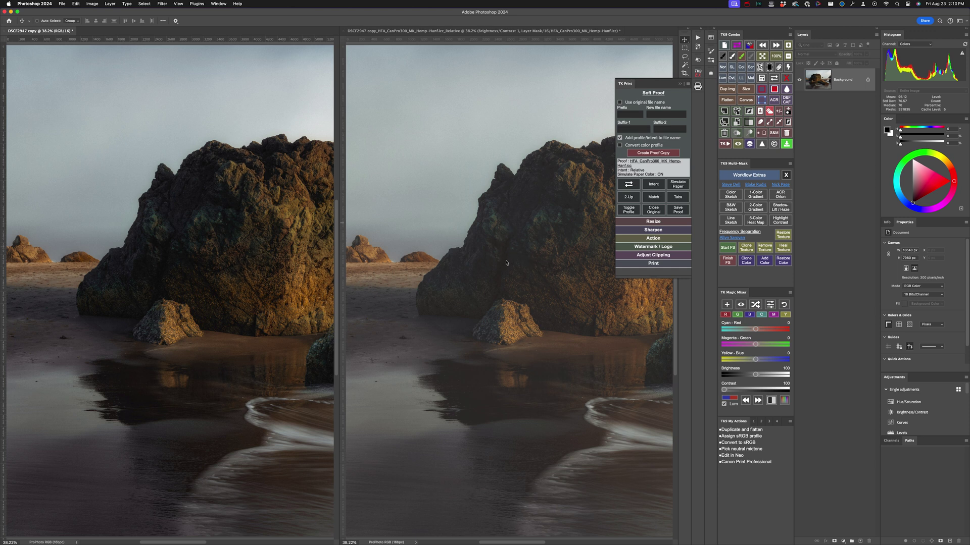
left_click(505, 245)
key("z")
left_click(539, 244)
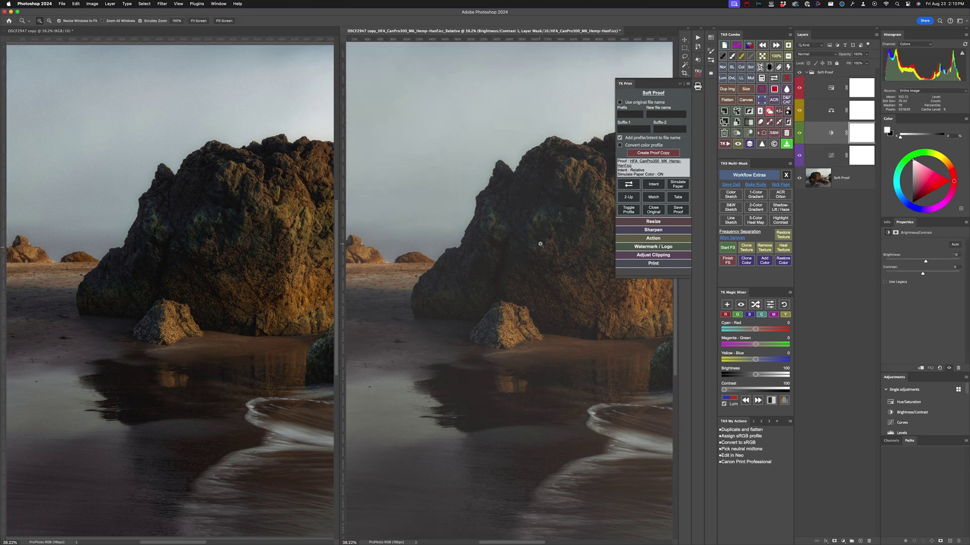
left_click_drag(554, 251, 400, 247)
left_click(569, 341)
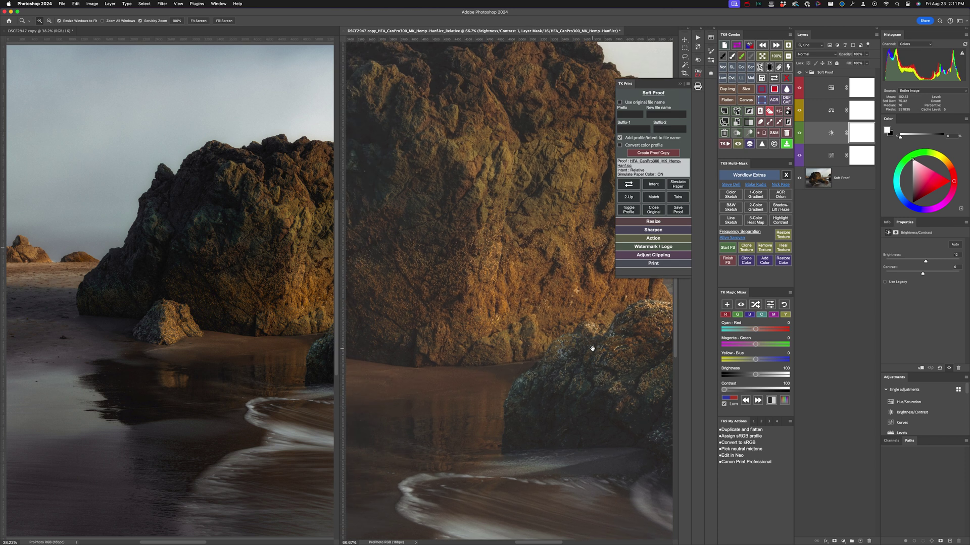
left_click_drag(570, 341, 551, 306)
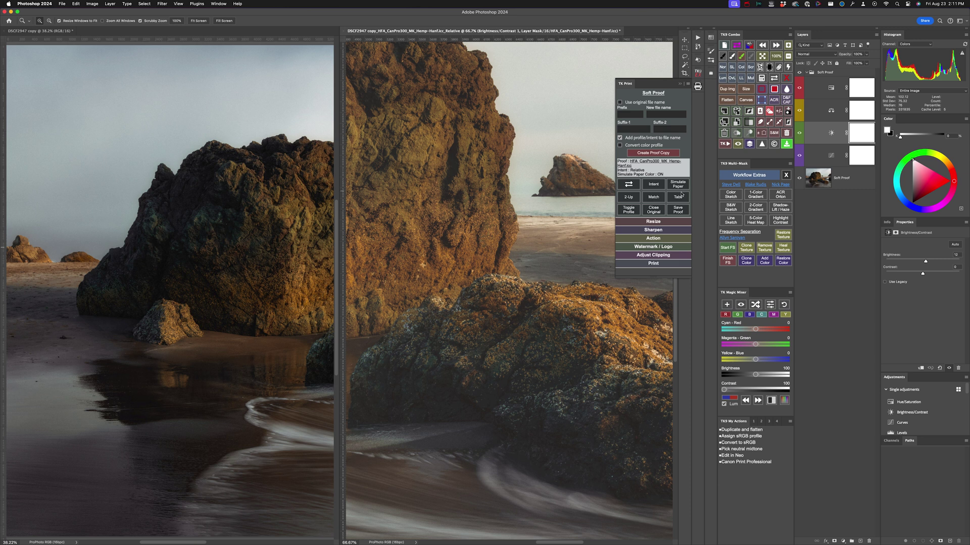
left_click(653, 197)
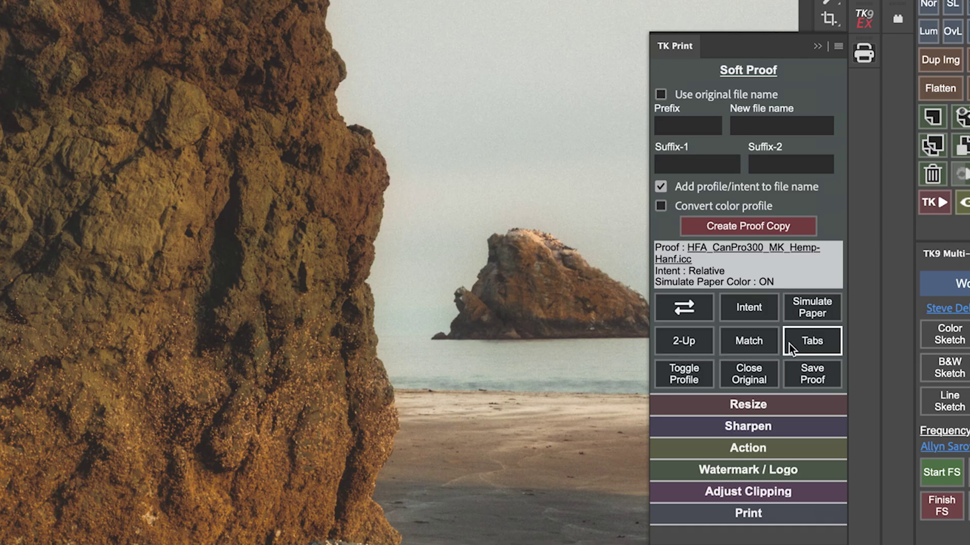
left_click(669, 199)
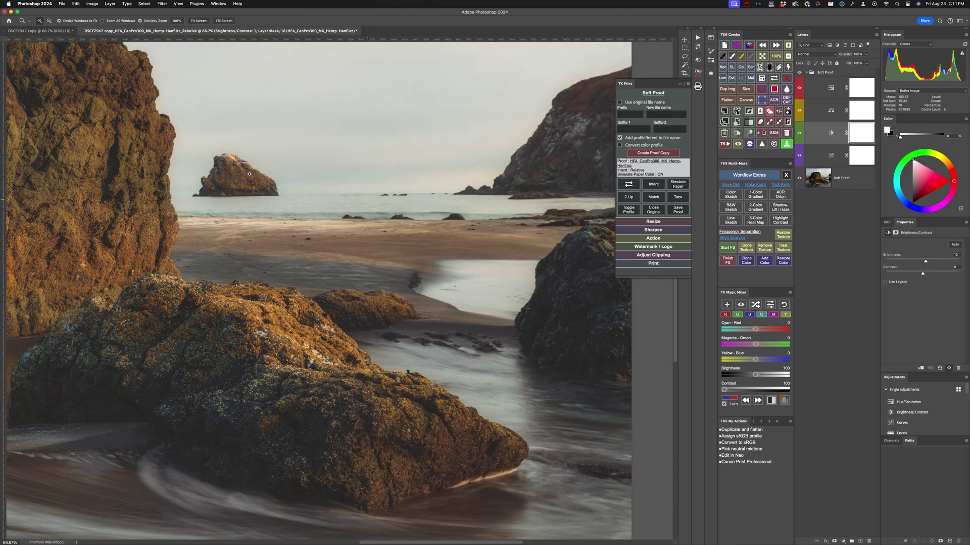
- Fit the photo on screen and flip the proof profile off and on, leaving it on
key("super+0")
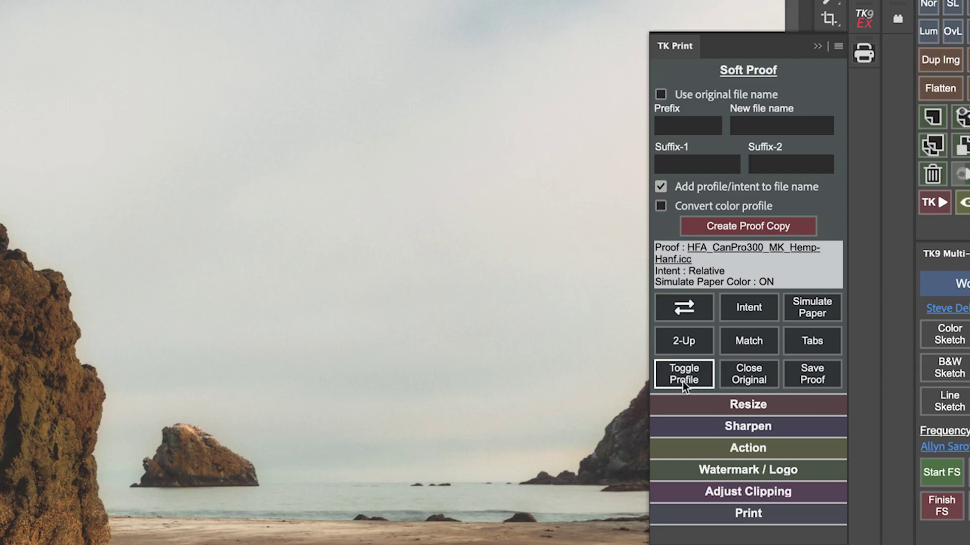
left_click(628, 211)
left_click(682, 378)
left_click(682, 378)
left_click(682, 378)
left_click(683, 378)
left_click(684, 377)
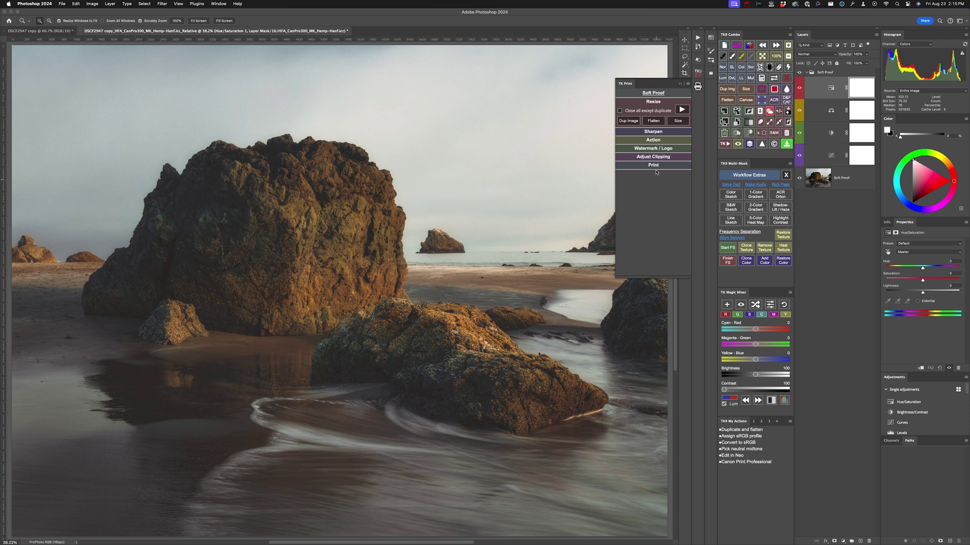
- Duplicate the proof image and flatten the copy to a single layer
left_click(629, 121)
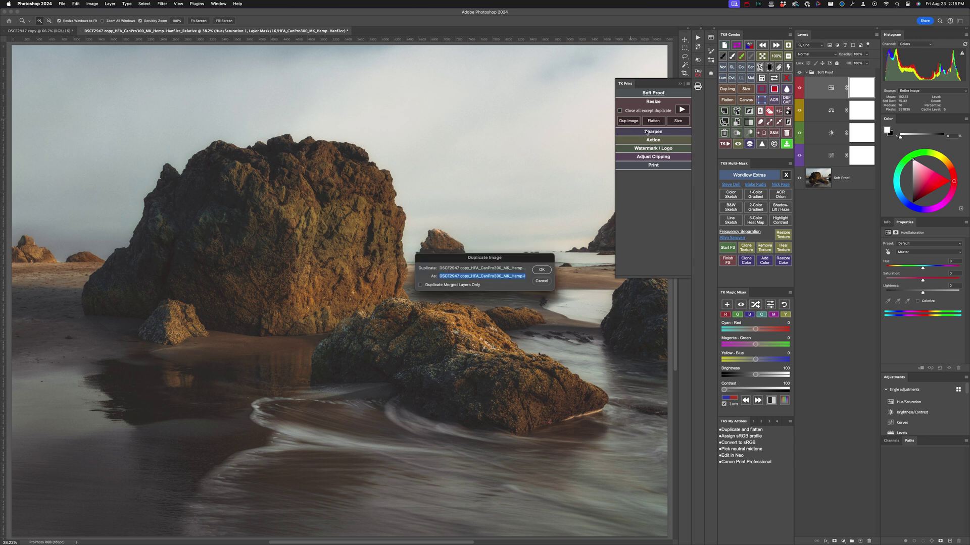
left_click(541, 270)
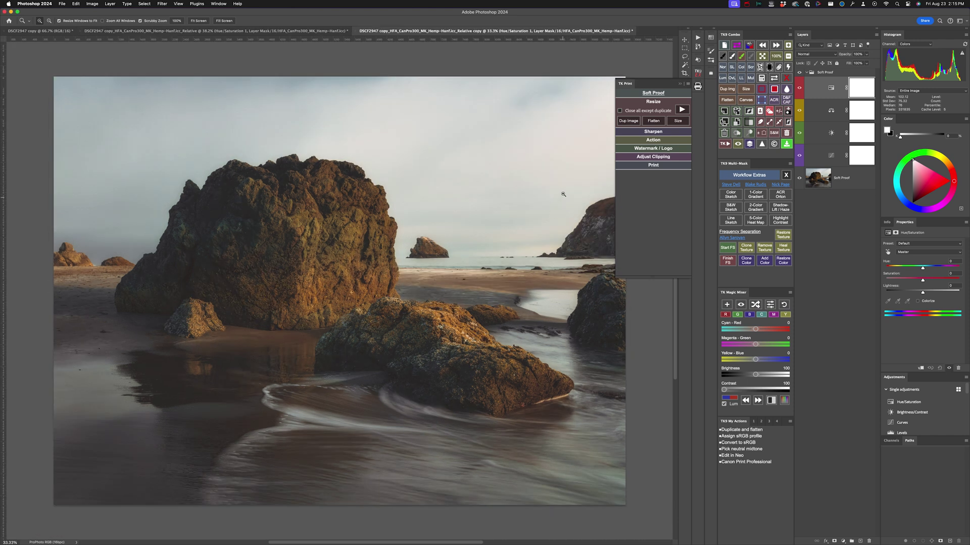
left_click(654, 122)
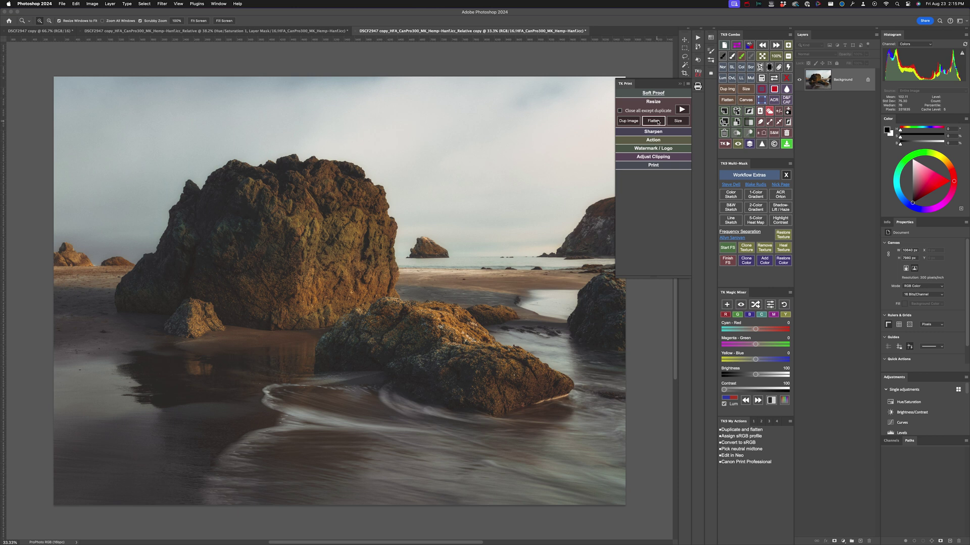
- Resize the image in inches to 17 wide, giving 12.75 inches tall at 300 ppi
left_click(678, 121)
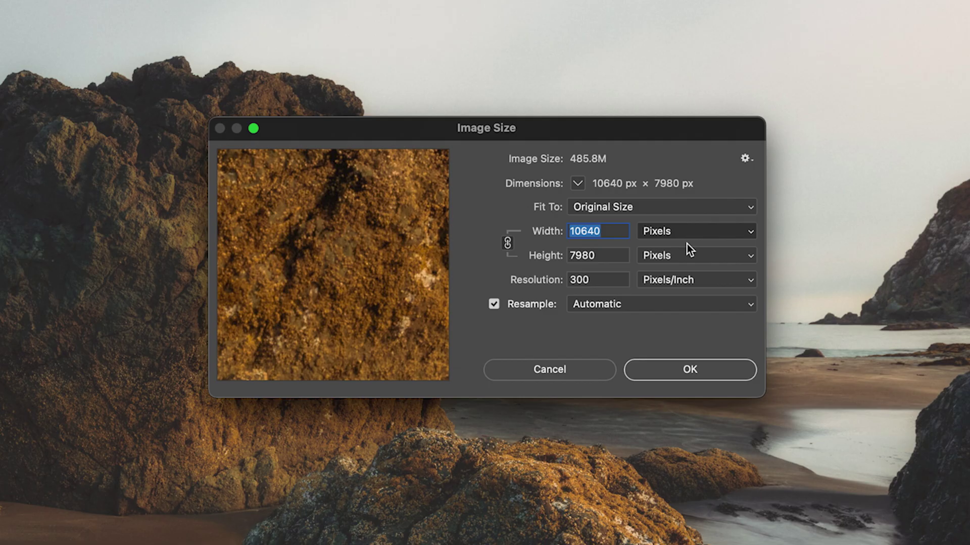
left_click(687, 235)
left_click(687, 244)
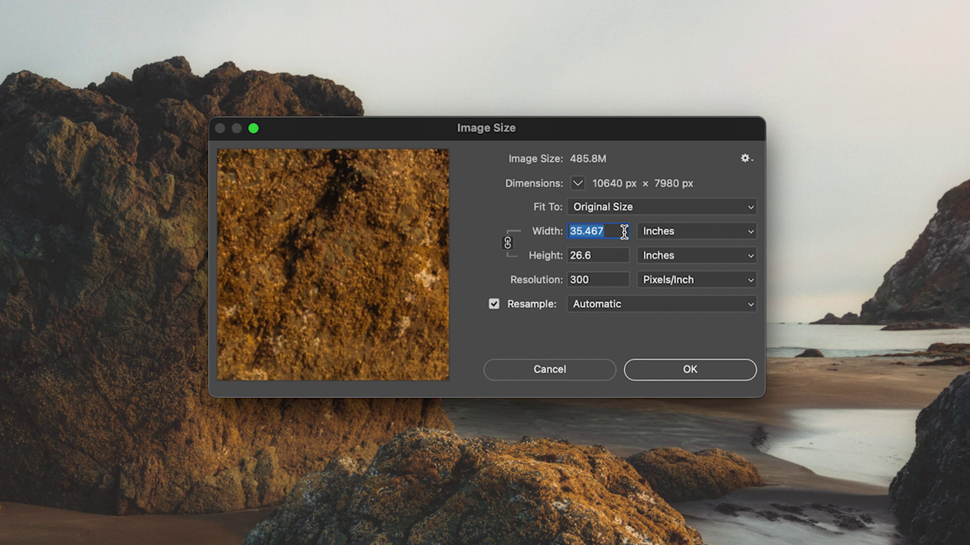
type("17")
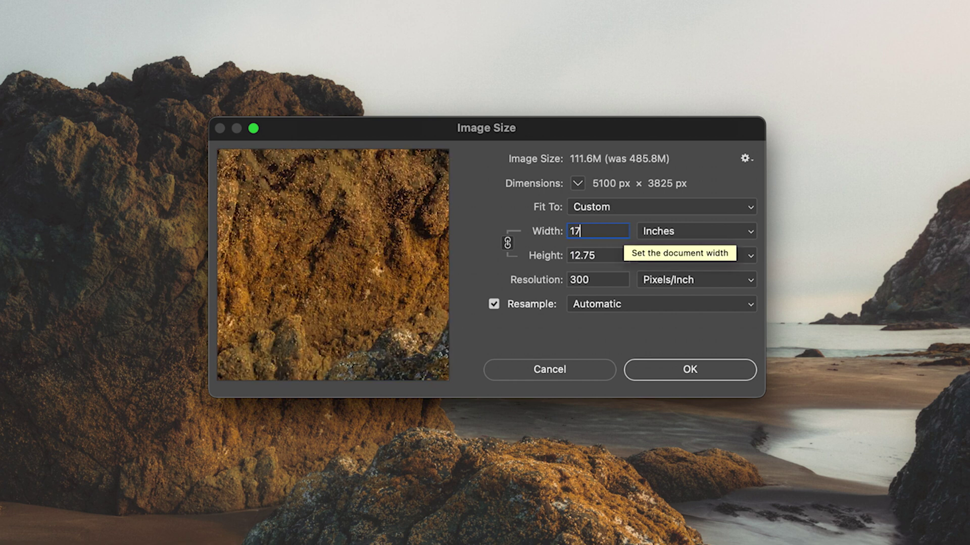
key("Tab")
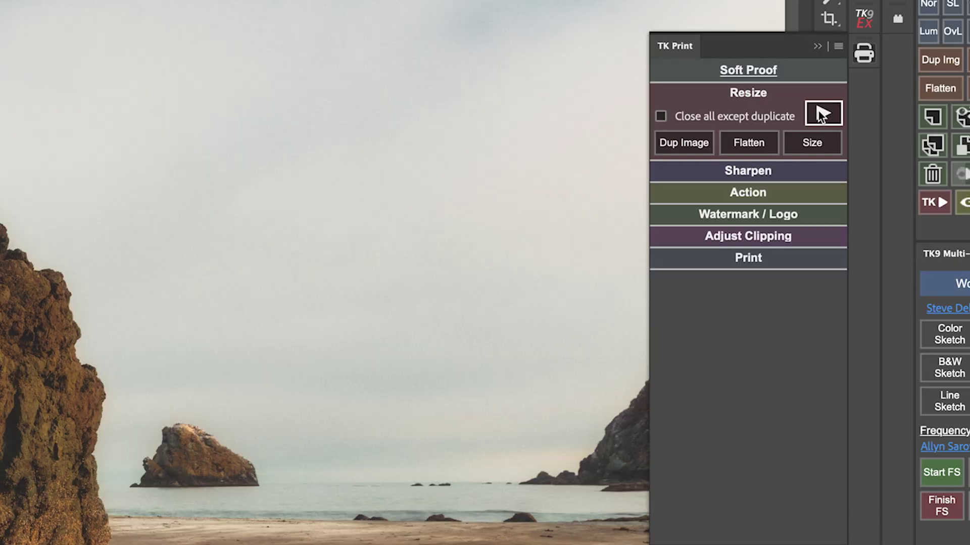
left_click(818, 111)
left_click(793, 169)
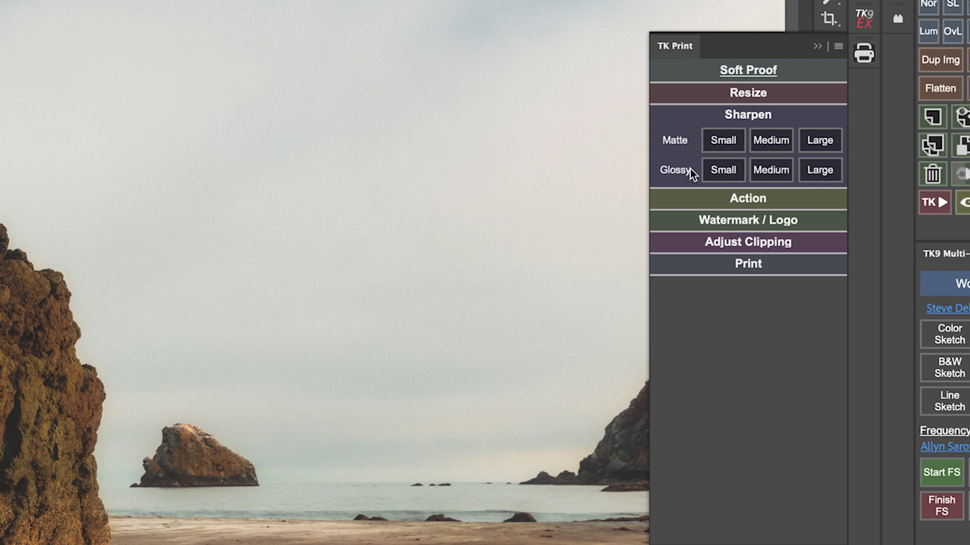
- Apply Matte Small sharpening: Smart Sharpen at 250% amount, 0.4 px radius, 10% noise reduction
left_click(719, 141)
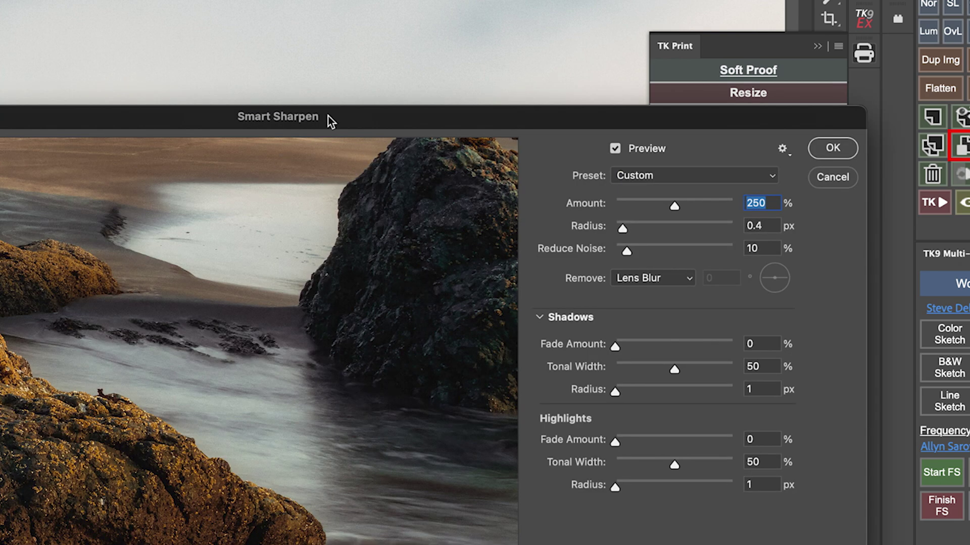
- Check the Smart Sharpen preview, then cancel so the image stays unsharpened
mouse_move(328, 118)
left_mouse_down()
mouse_move(294, 126)
mouse_move(322, 123)
left_mouse_up()
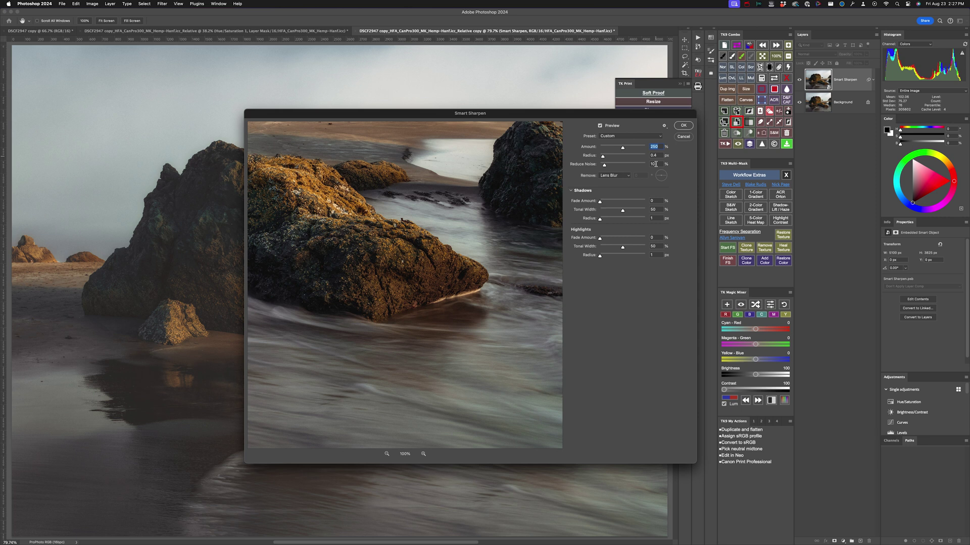
left_click(682, 137)
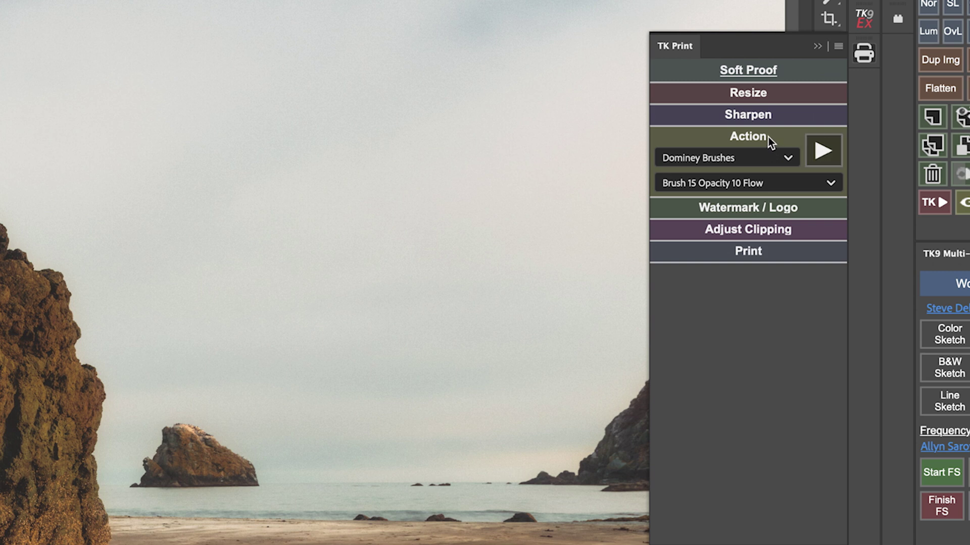
- Play the Brush 15 Opacity 10 Flow action and expand the Watermark / Logo options
left_click(824, 152)
left_click(821, 207)
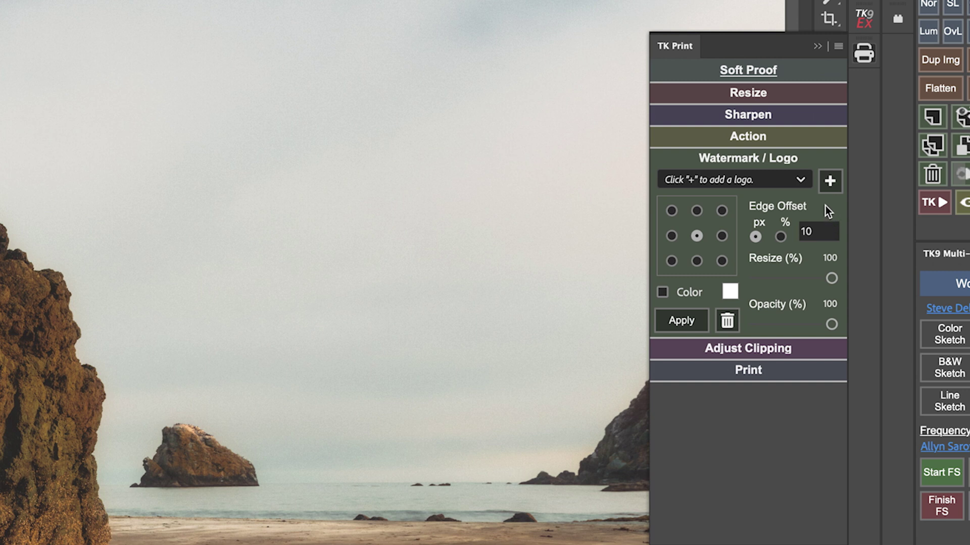
- Try several watermark grid positions, settle on bottom-right, then expand Adjust Clipping
left_click(721, 261)
left_click(671, 211)
left_click(671, 236)
left_click(671, 261)
left_click(697, 236)
left_click(722, 260)
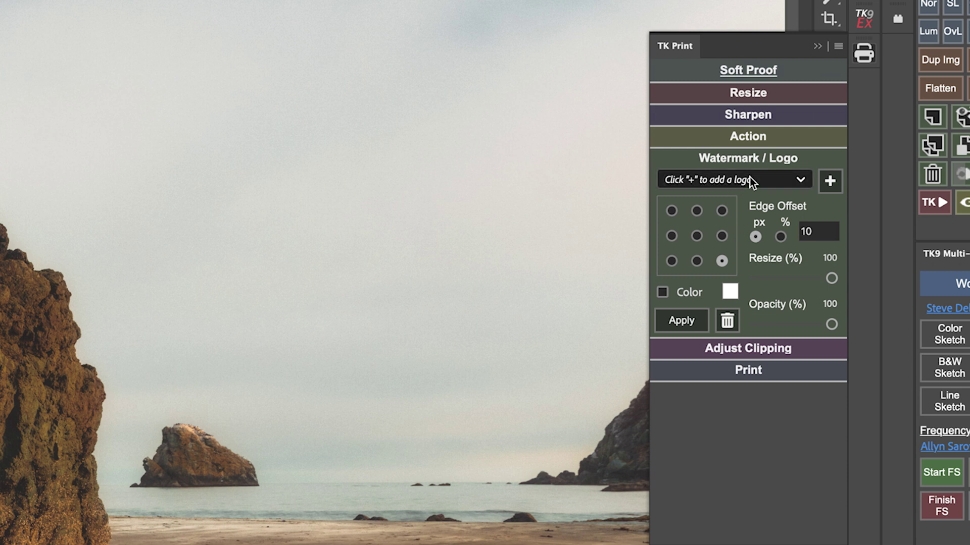
left_click(763, 348)
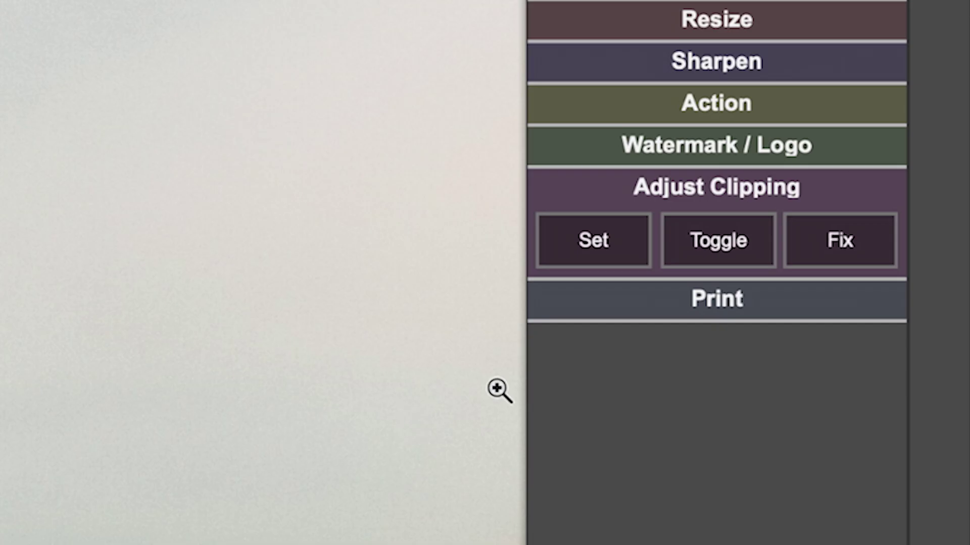
- Open Set Print Clipping, which shows Highlights 235 and Shadows 10
left_click(593, 241)
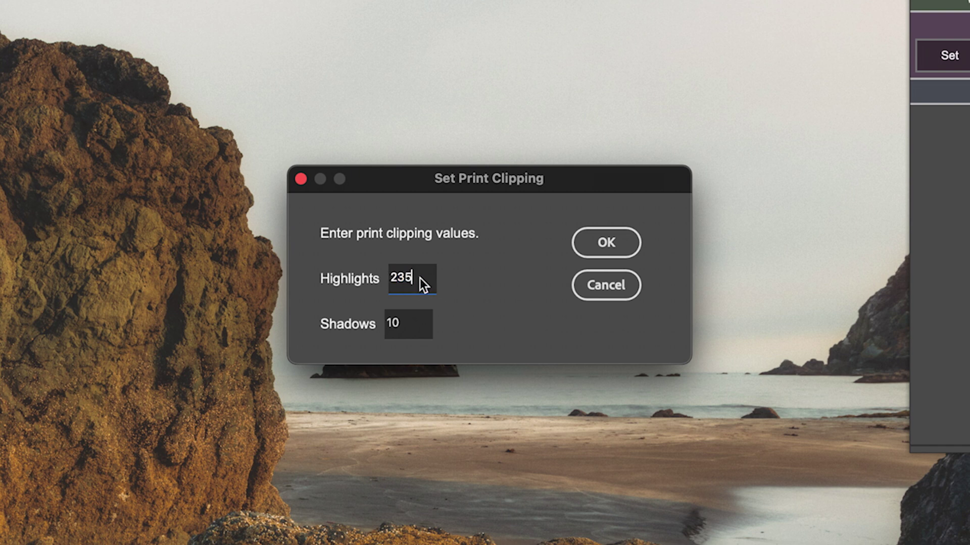
- Confirm print clipping at Highlights 235 and Shadows 10, then show the clipping overlay
double_click(414, 323)
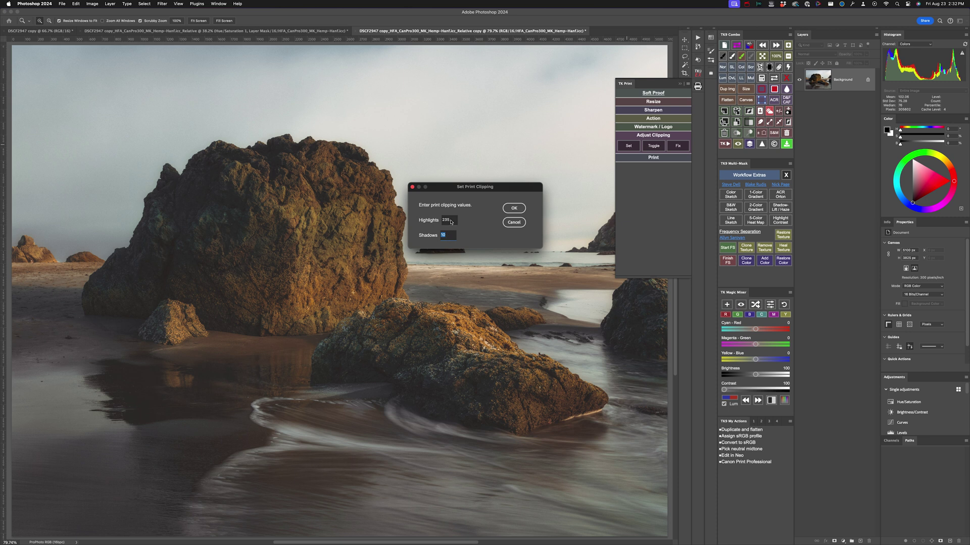
left_click(510, 209)
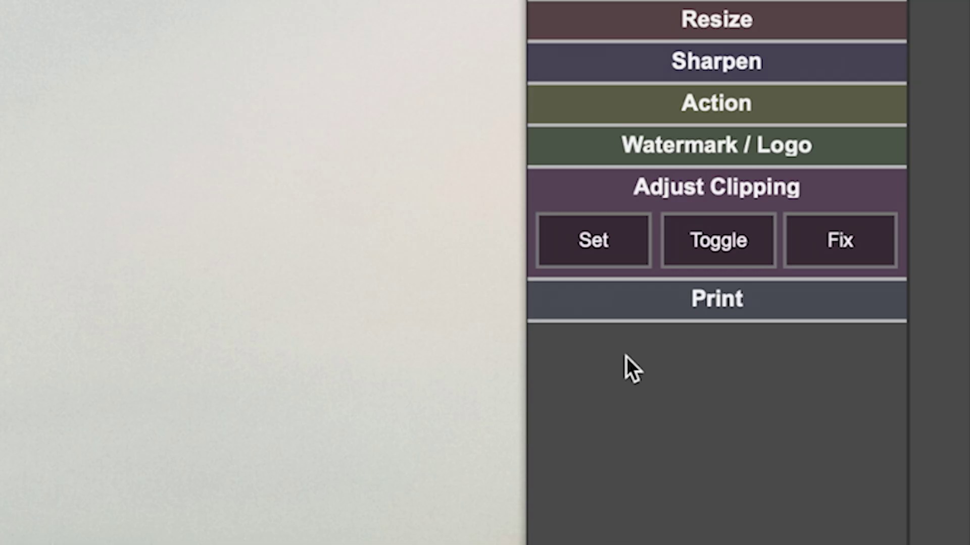
left_click(735, 241)
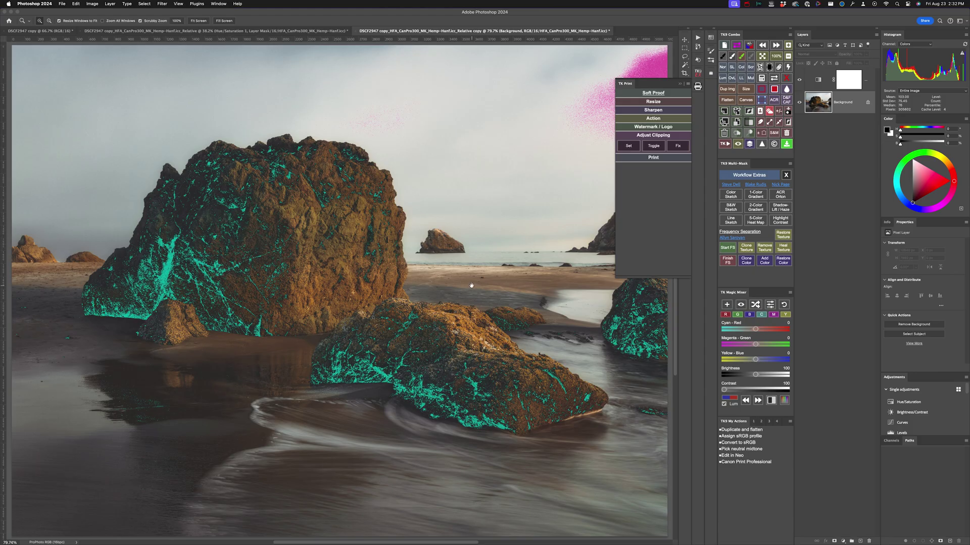
- Raise the Curves black point to Output 10 so the rock shadows stop clipping
left_click_drag(471, 286, 284, 328)
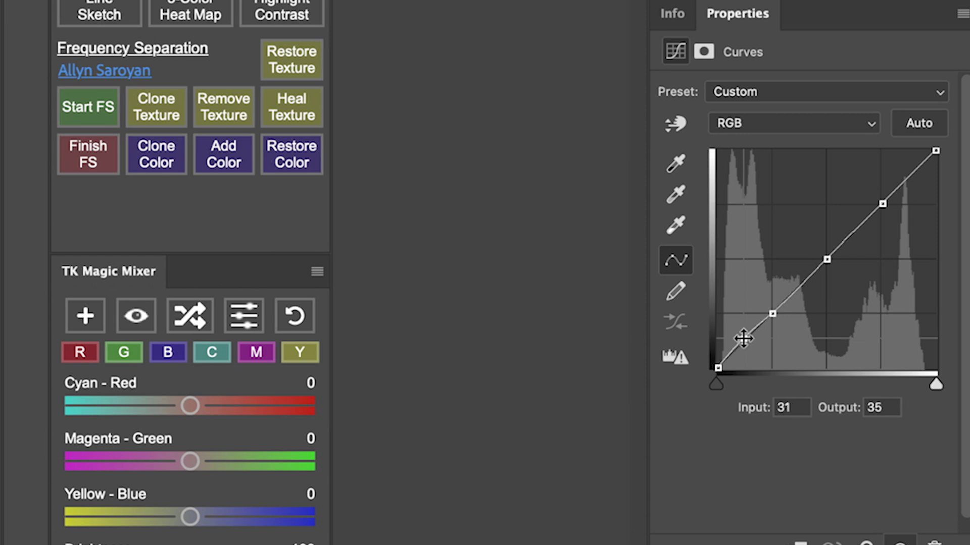
left_click(744, 337)
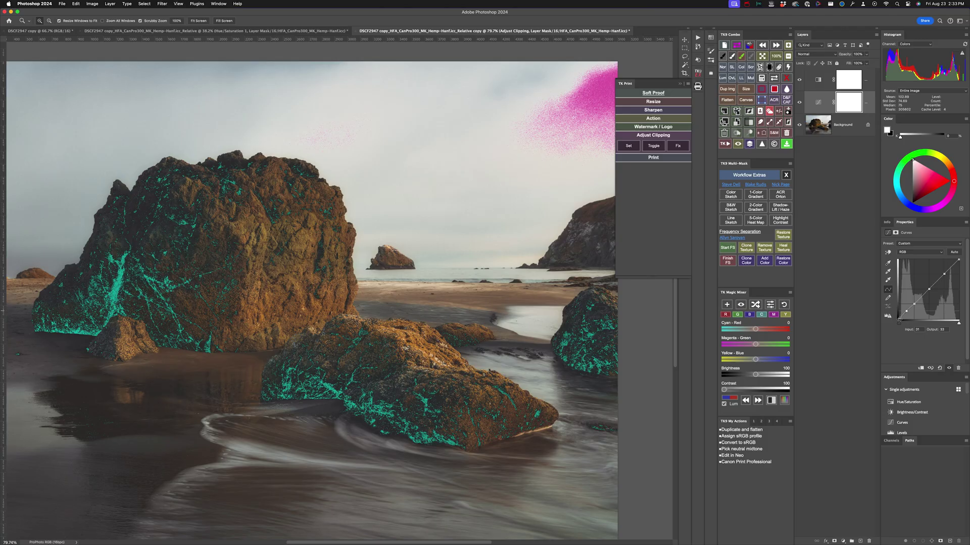
left_click_drag(899, 319, 897, 317)
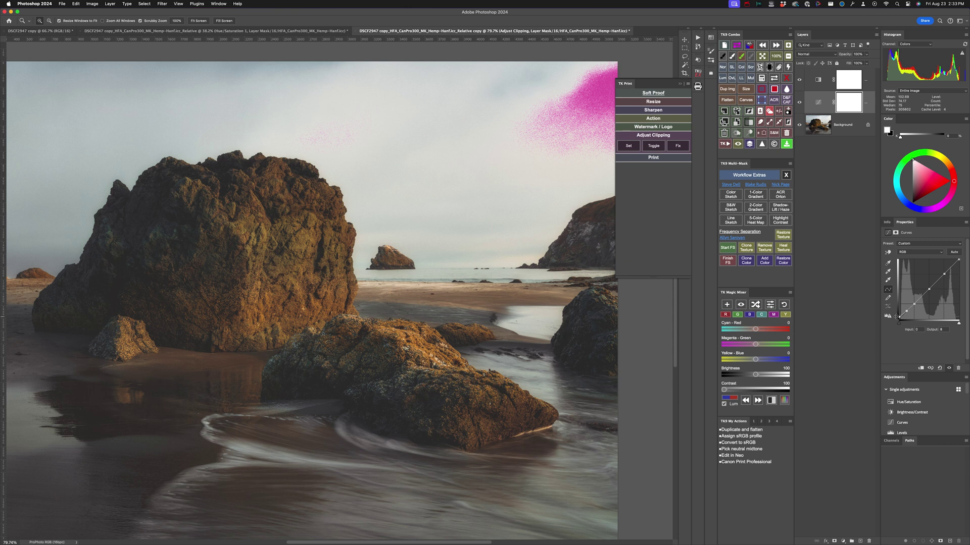
left_click_drag(896, 317, 897, 316)
left_click(959, 259)
- Lower the curve's white point to Output 247 to reduce sky clipping
left_click_drag(958, 260, 960, 264)
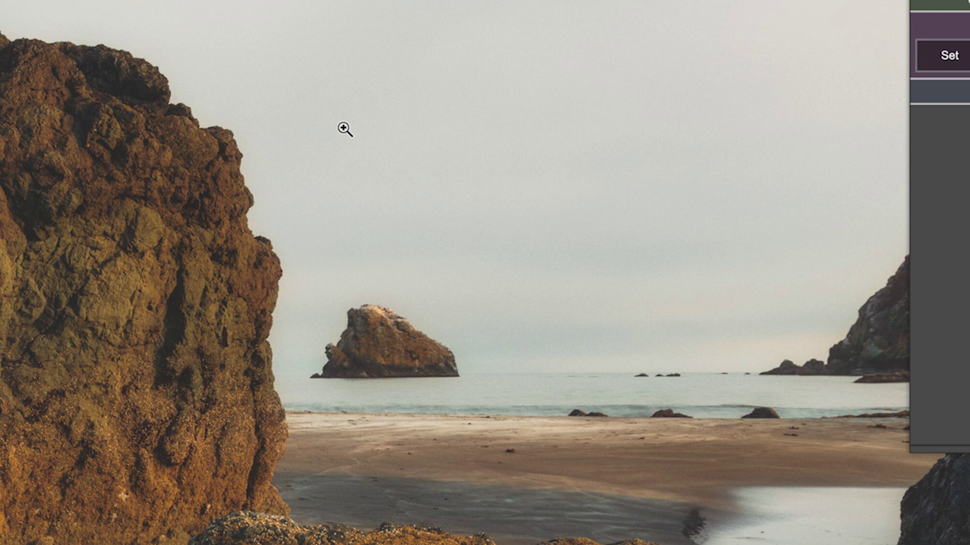
left_click(952, 57)
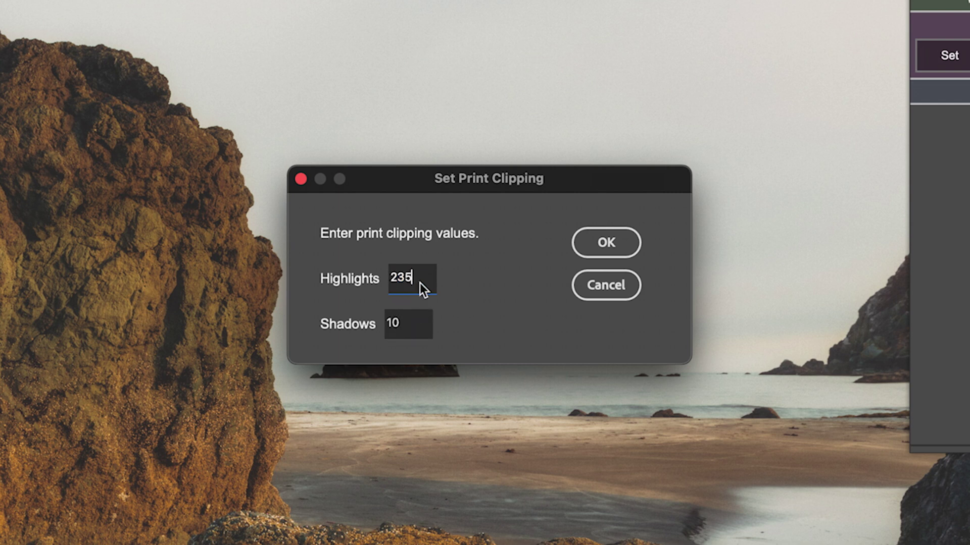
key("Tab")
- Experiment with values 5, 250 and 2310 in the Highlights and Shadows fields
key("Tab")
key("Tab")
left_click(421, 275)
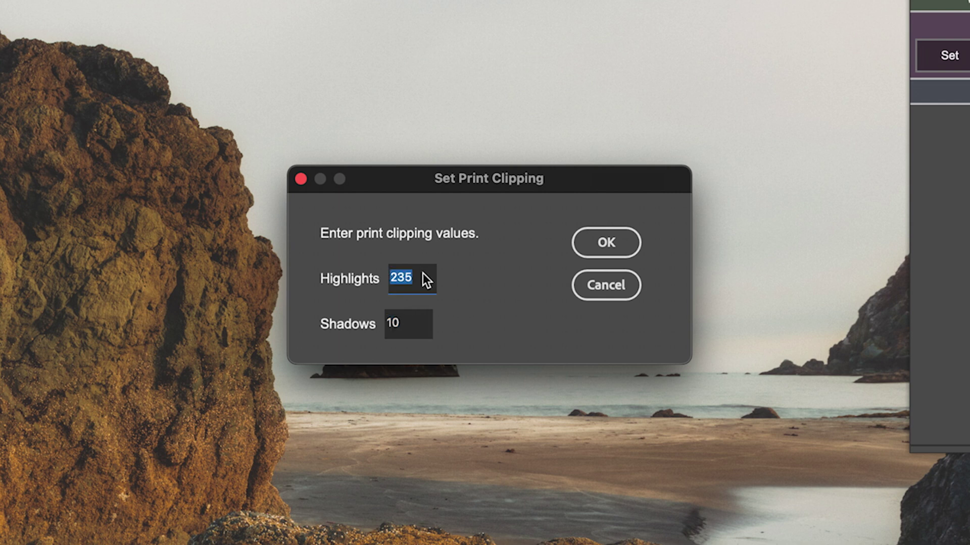
left_click(415, 322)
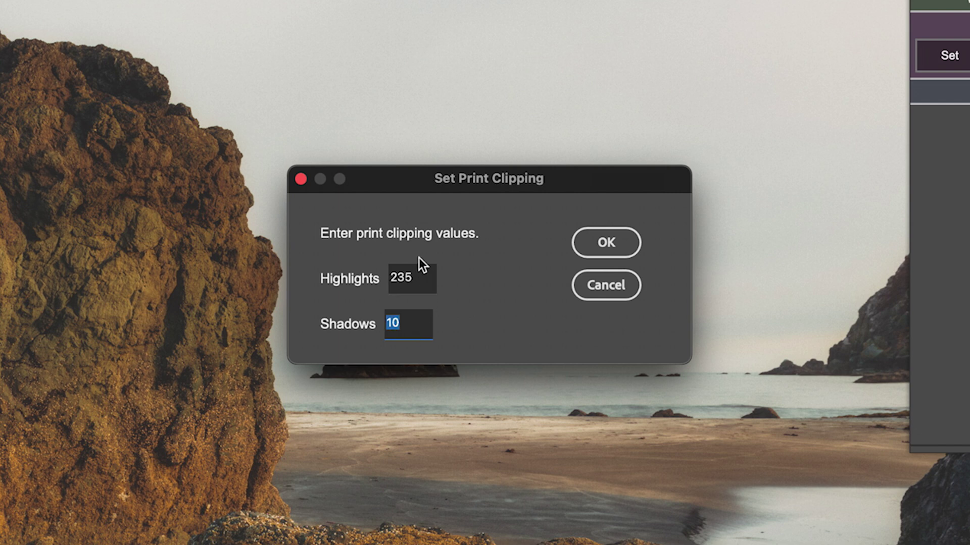
type("5")
key("Tab")
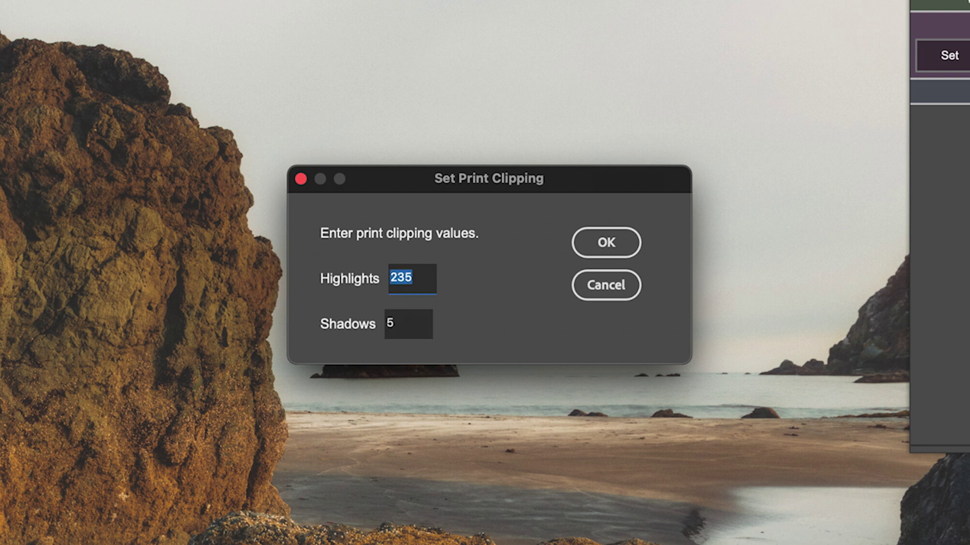
type("250")
key("Tab")
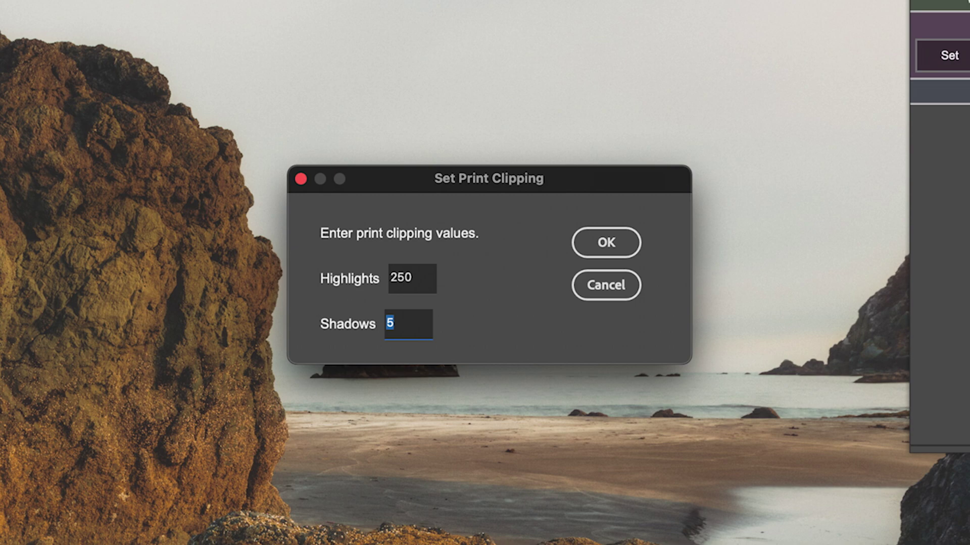
key("Tab")
type("23")
type("10")
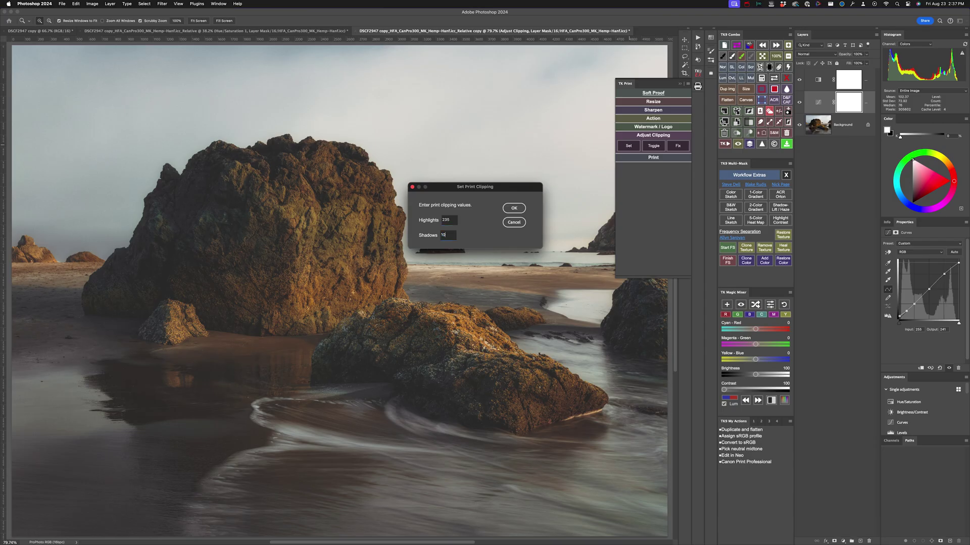
key("Return")
- Close Set Print Clipping keeping Highlights 235 and Shadows 10, then expand the Print section
double_click(449, 221)
key("Return")
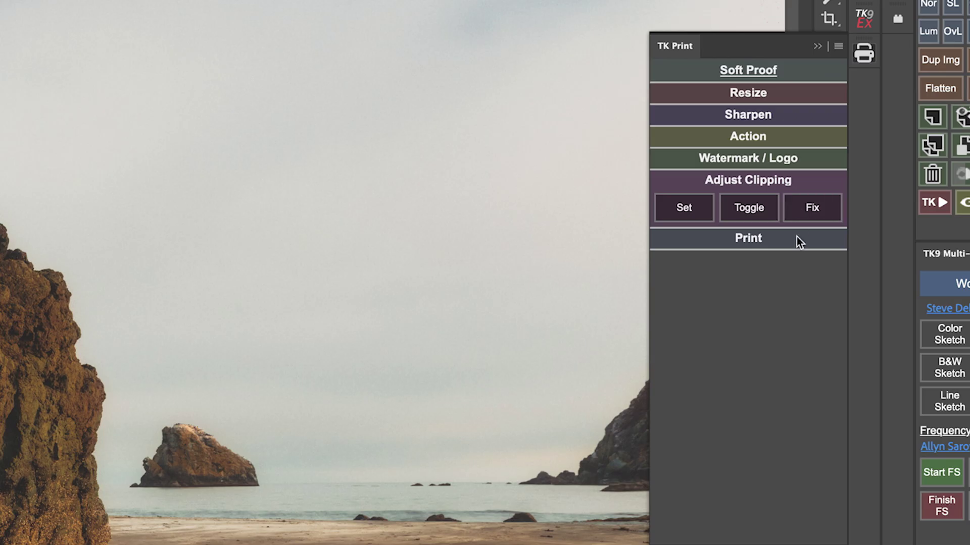
left_click(672, 157)
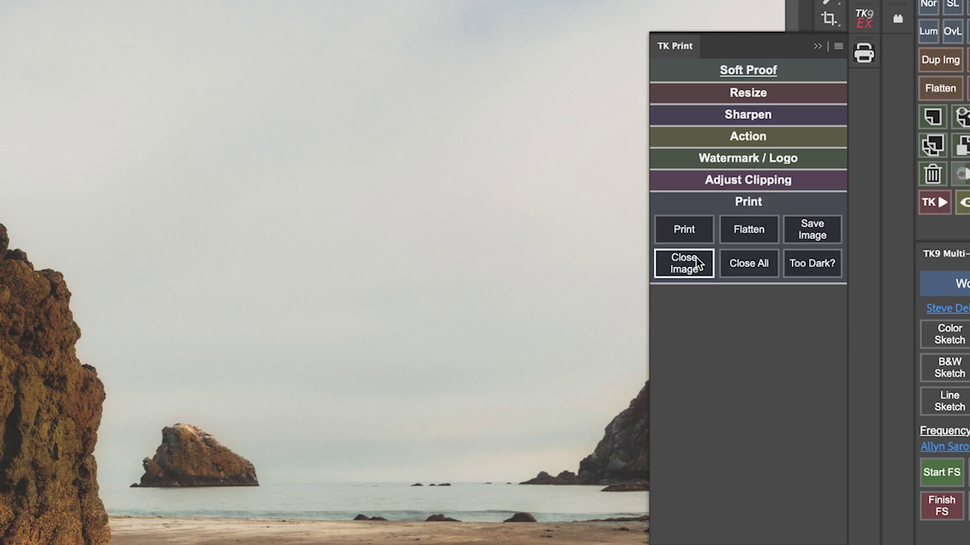
- Review Print Settings without printing, then add the Too Dark shadow-brightening layer
left_click(686, 229)
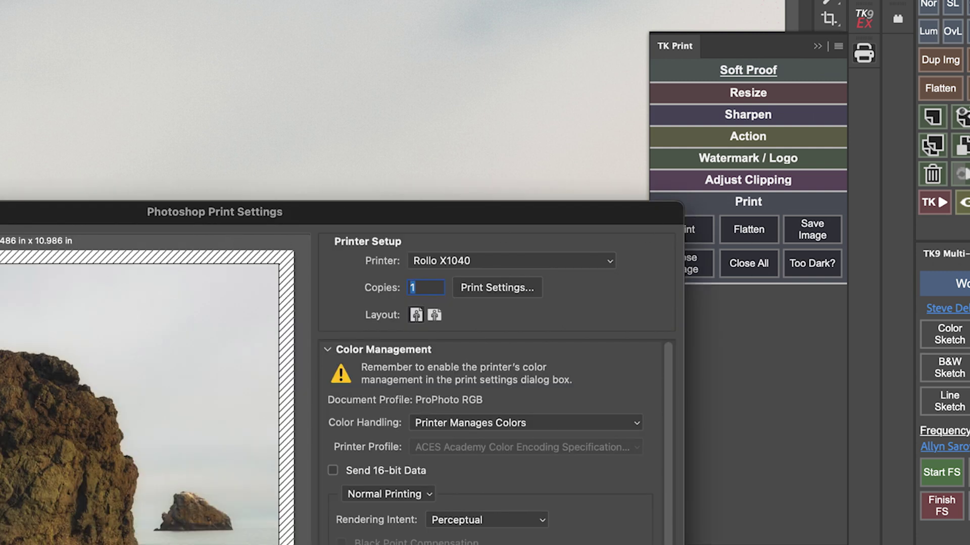
key("Escape")
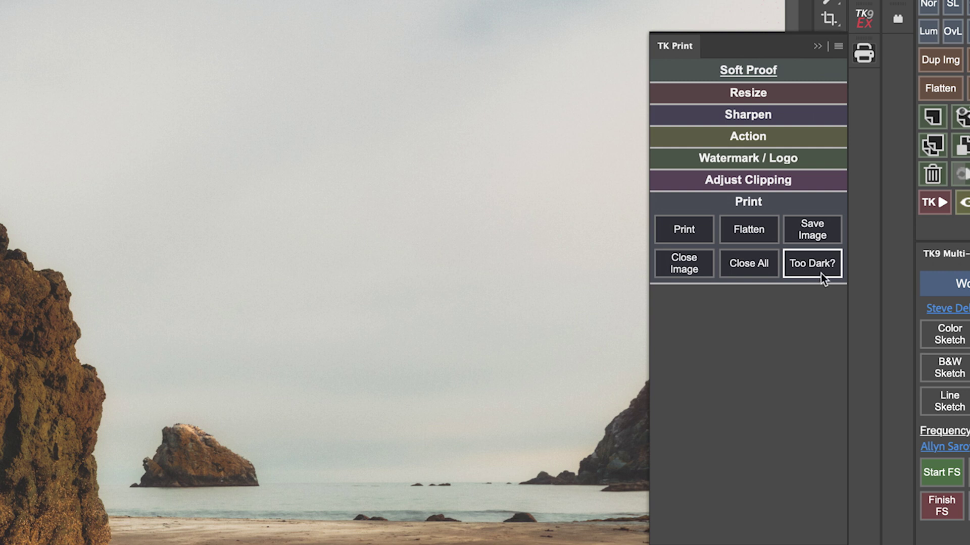
left_click(814, 267)
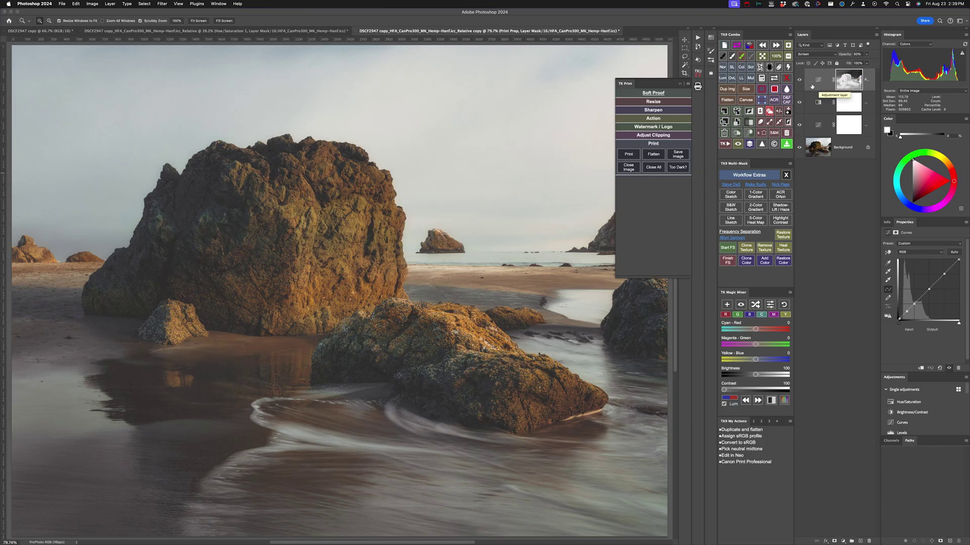
left_click(509, 180)
left_click(798, 80)
left_click(798, 81)
left_click(798, 81)
left_click(799, 80)
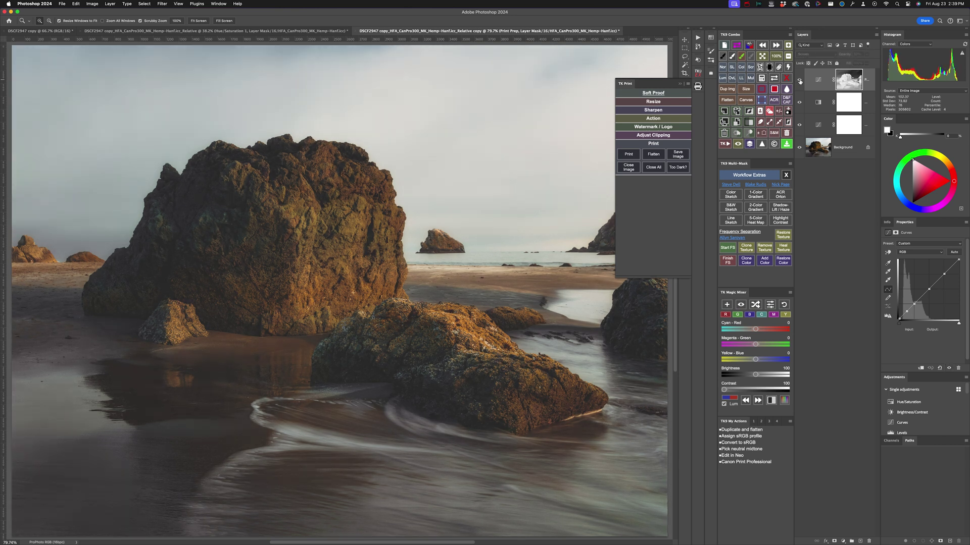
left_click(799, 81)
left_click(799, 80)
left_click(799, 80)
left_click(799, 81)
left_click(799, 80)
left_click(798, 81)
left_click(799, 80)
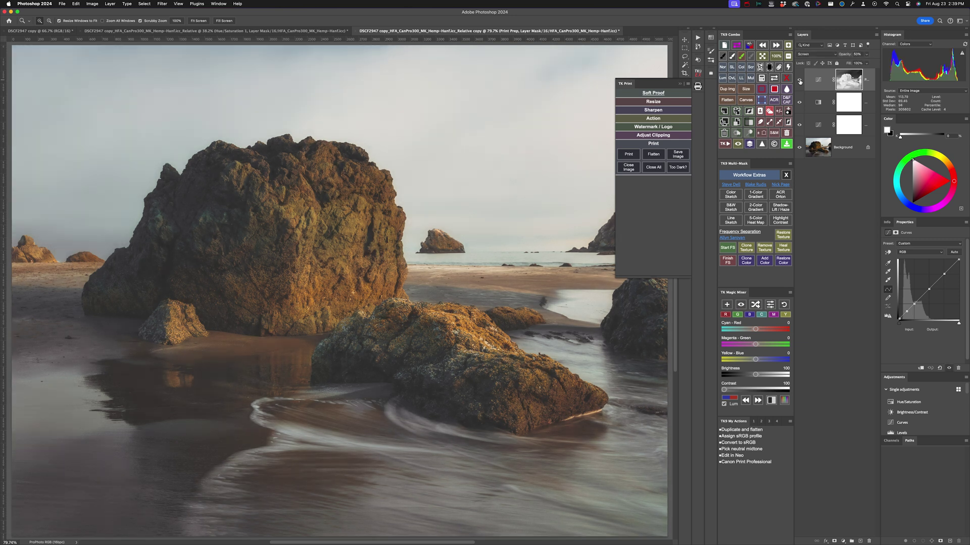
left_click(799, 81)
left_click(799, 80)
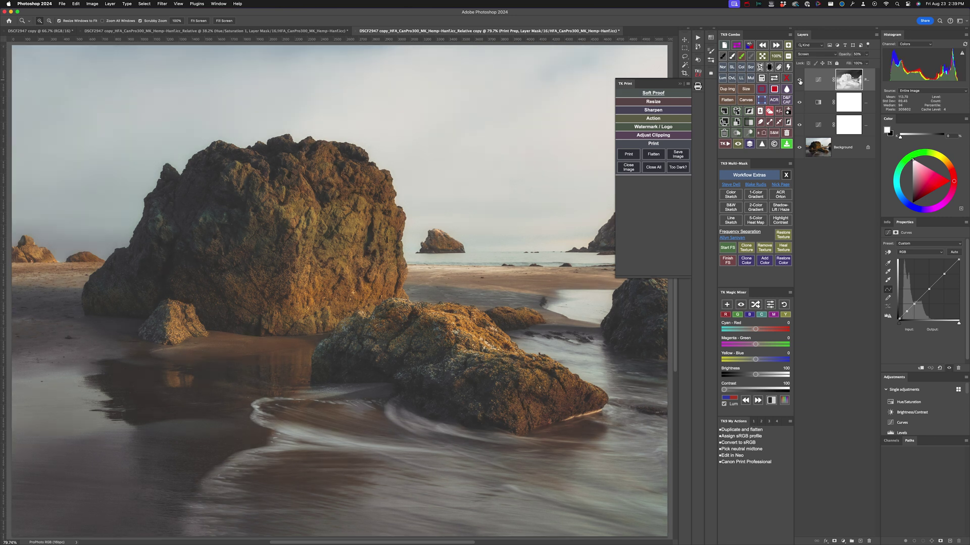